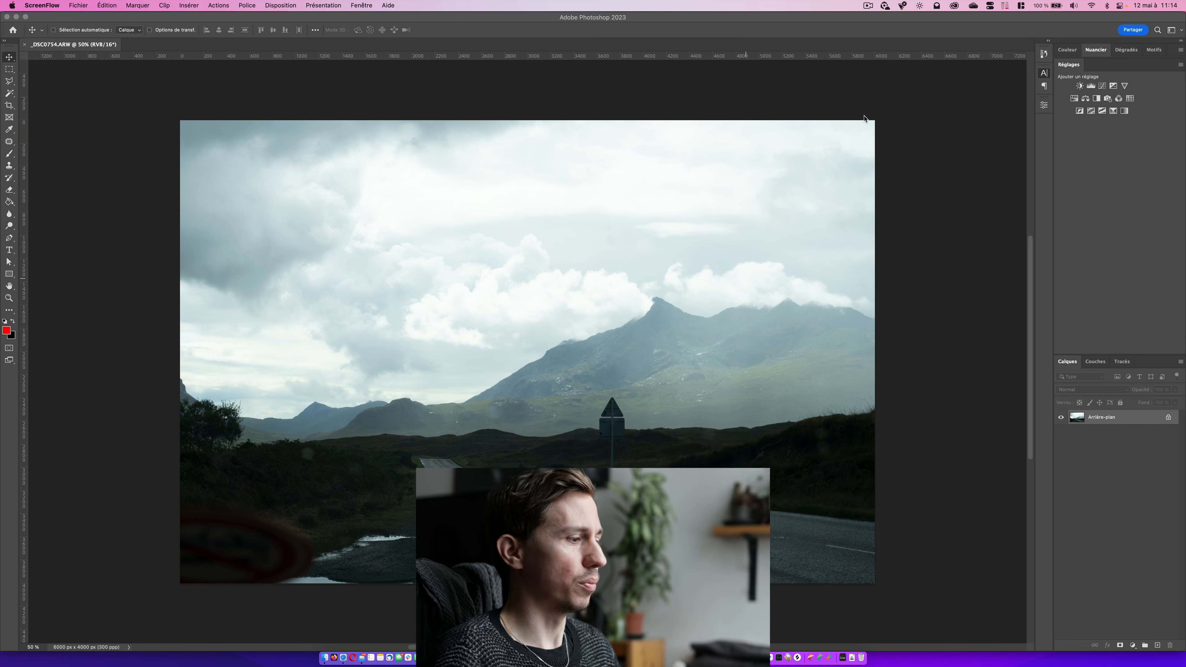
Disable automatic opening of the Nik Collection palette at launch in the Nik Collection preferences
click(366, 21)
drag(120, 222, 132, 180)
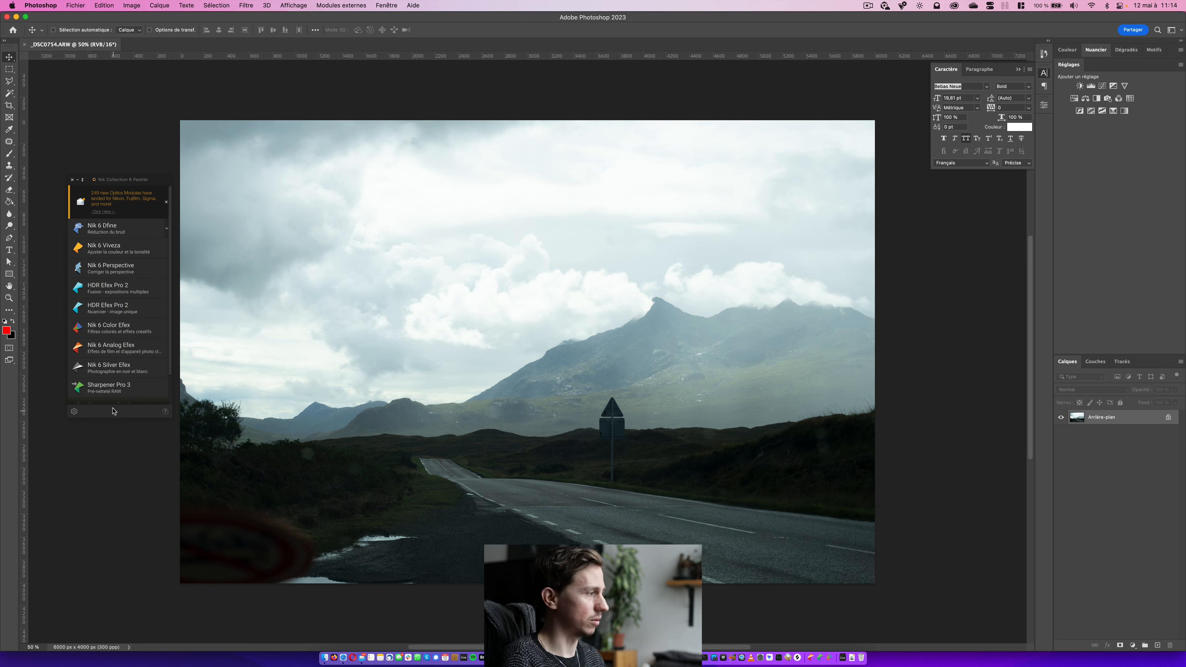
click(73, 413)
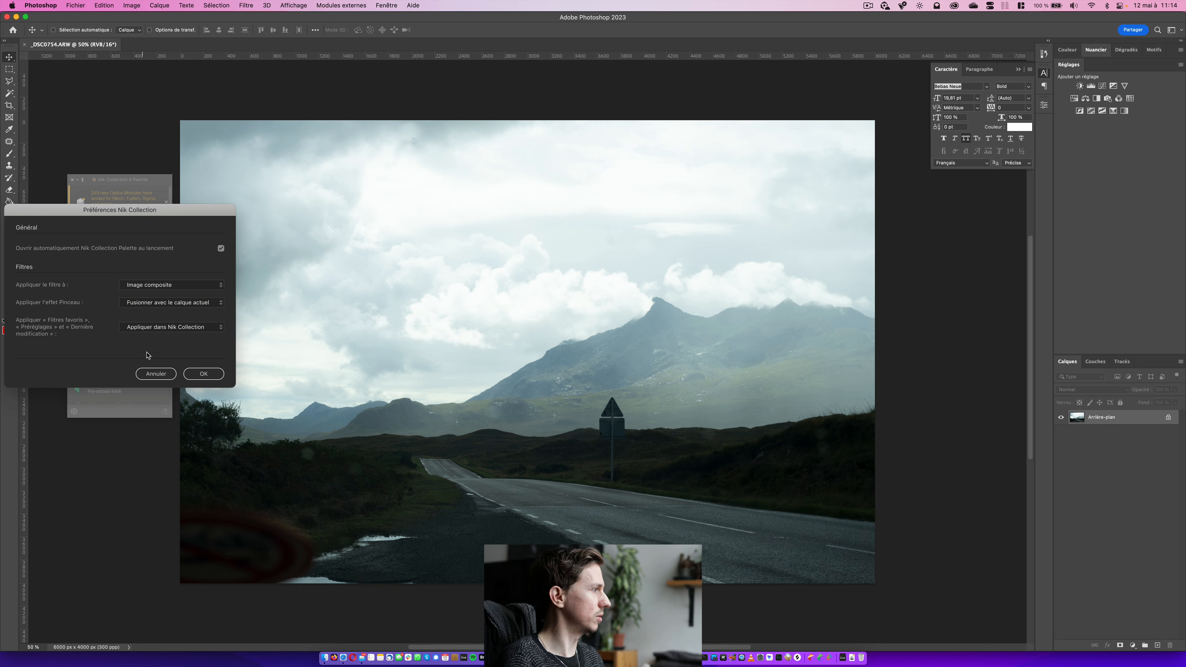
click(221, 248)
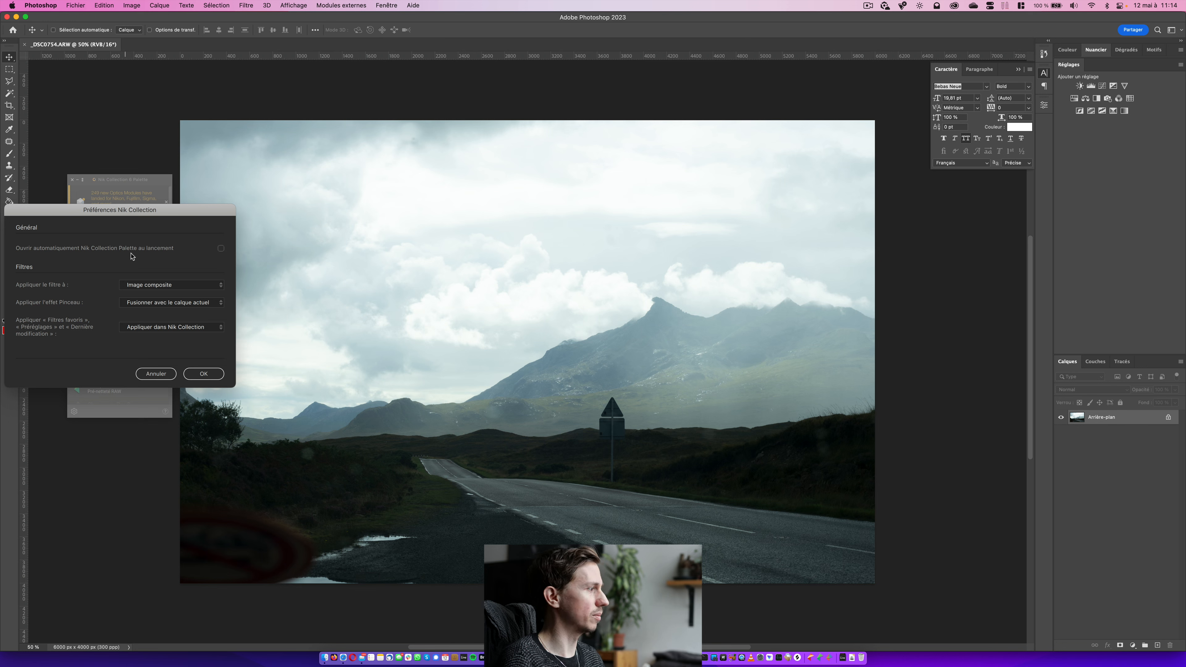
click(203, 373)
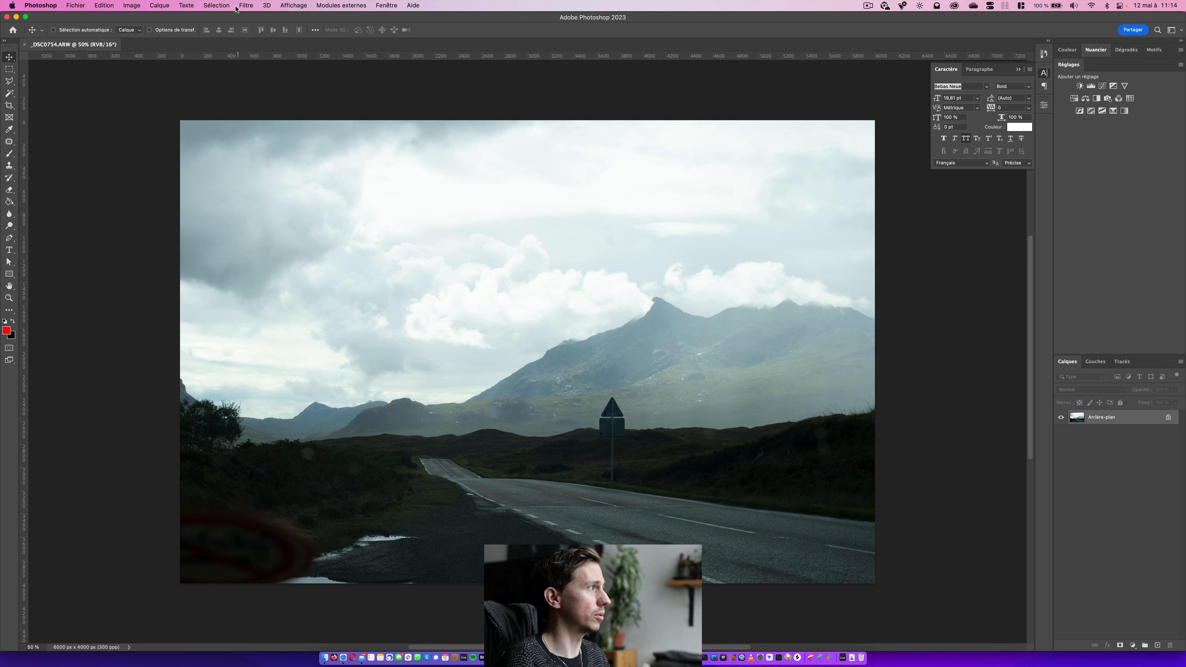
Open the road and mountain photo in the Nik 6 Color Efex filter
click(220, 5)
mouse_move(246, 5)
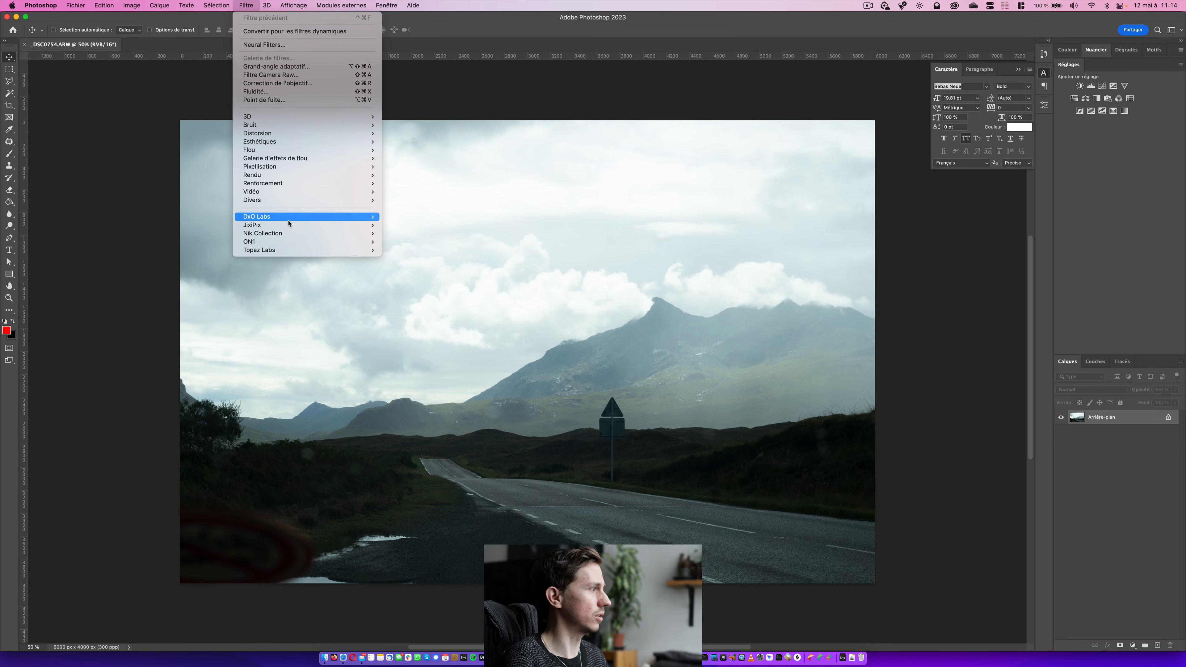
mouse_move(291, 236)
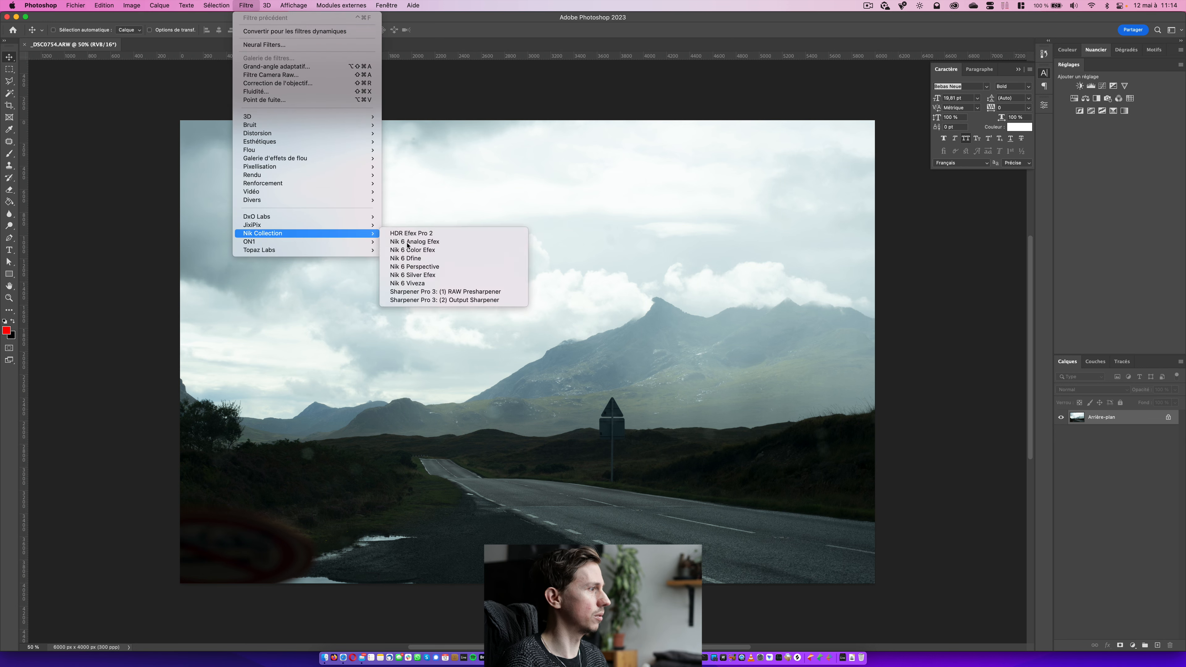
click(476, 250)
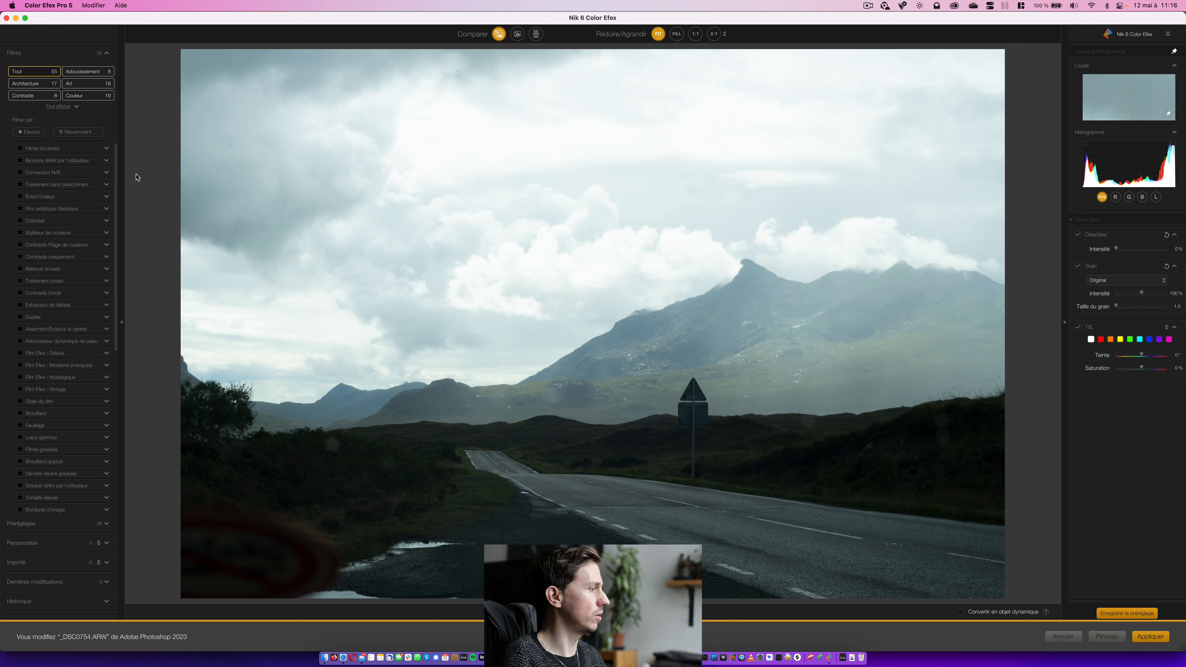
Browse the preset thumbnails and look through the last-modifications and history sections of Color Efex
click(64, 524)
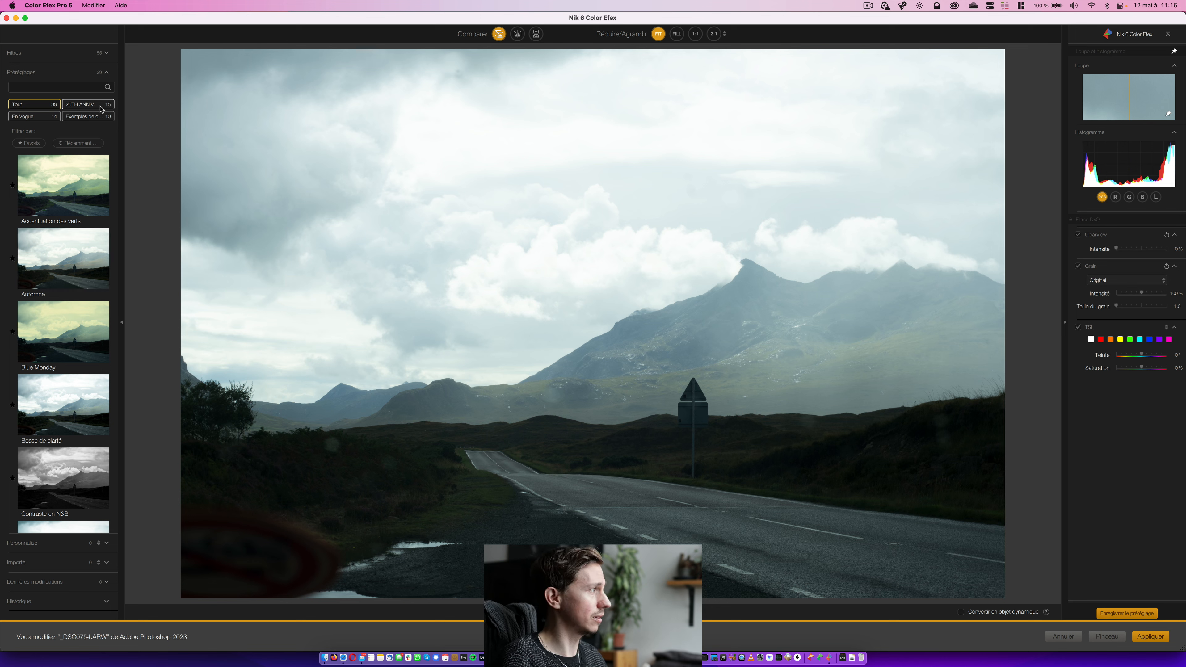
scroll(72, 305, down, 8)
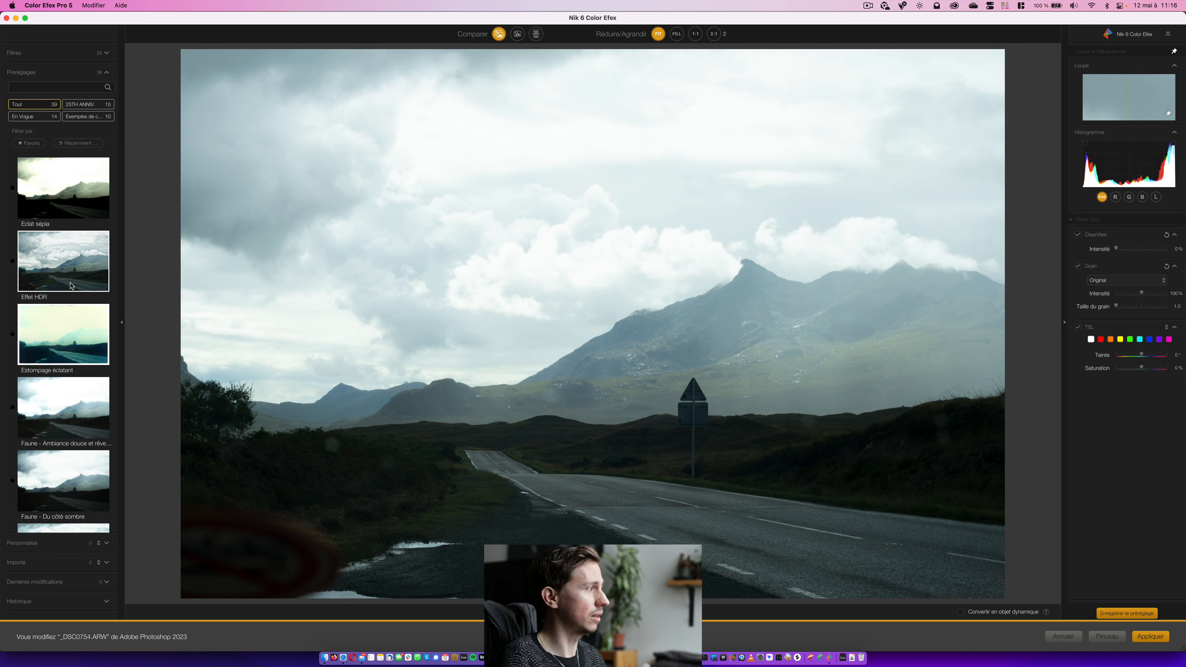
scroll(72, 304, up, 8)
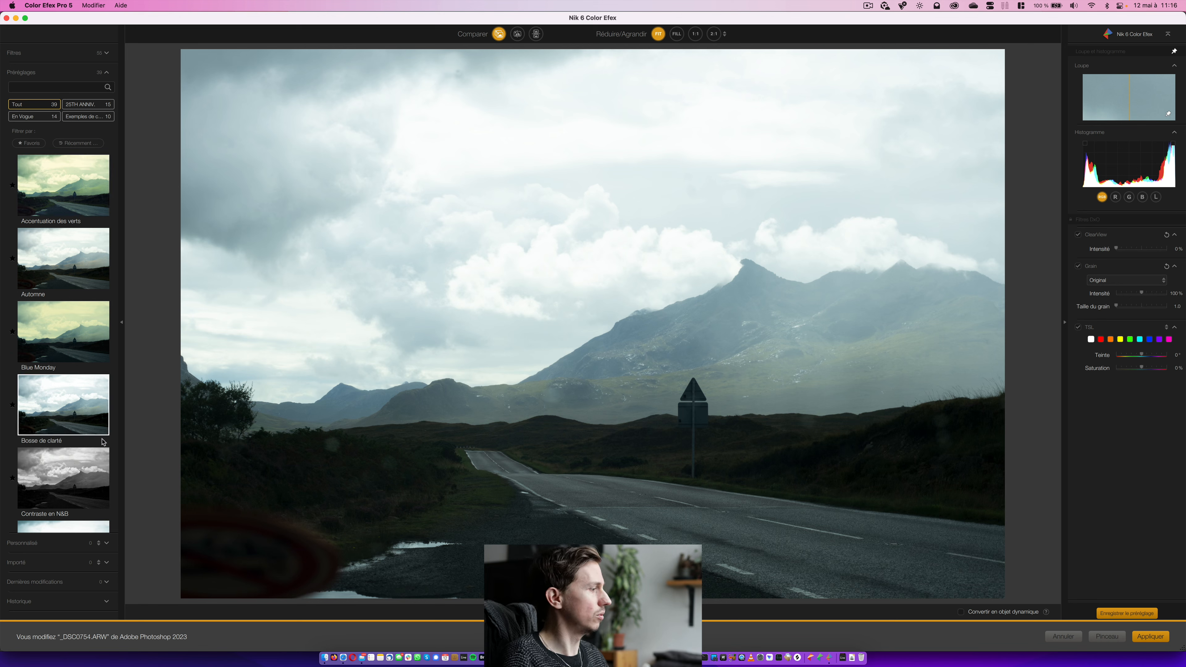
click(94, 585)
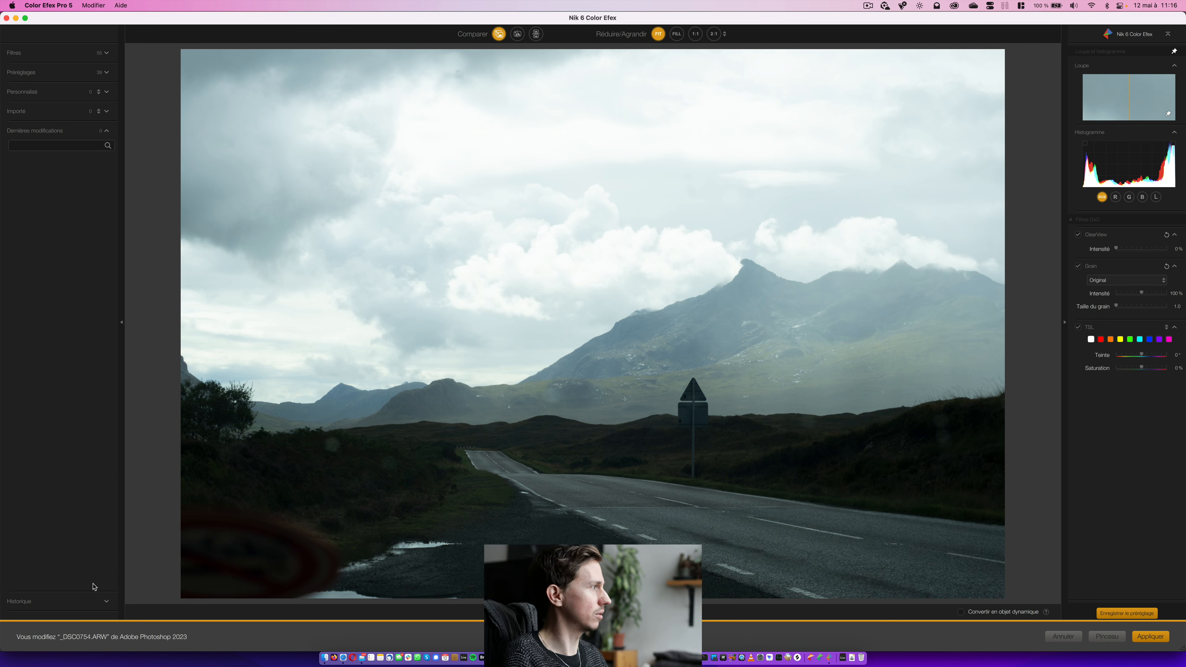
click(106, 601)
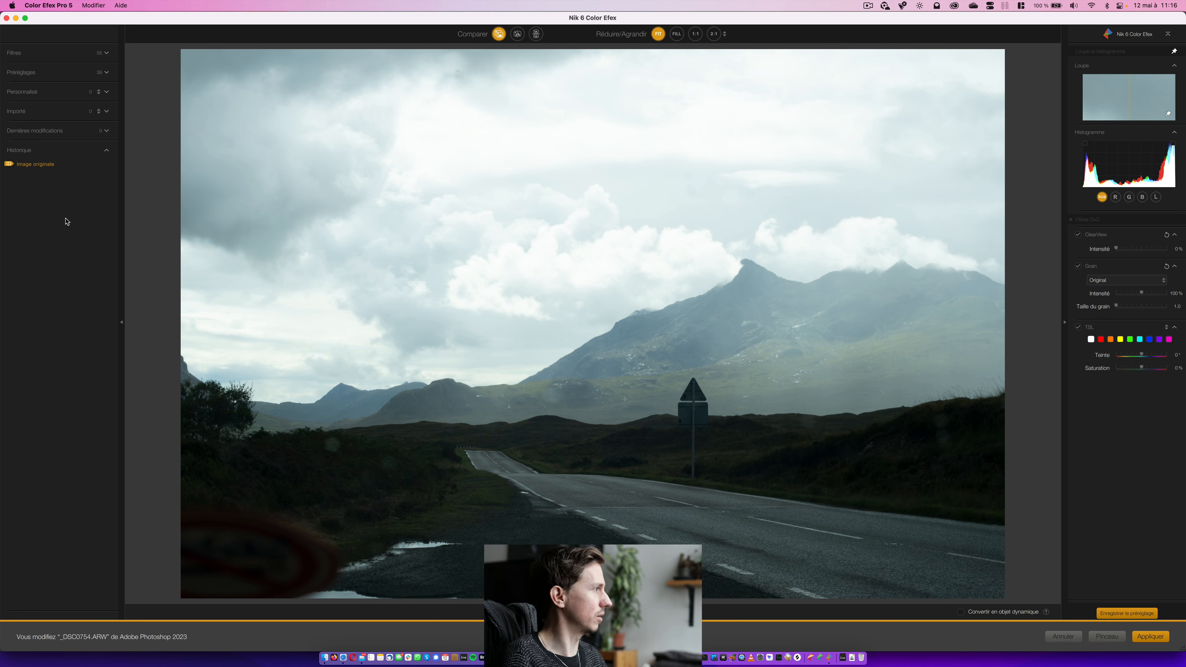
click(106, 134)
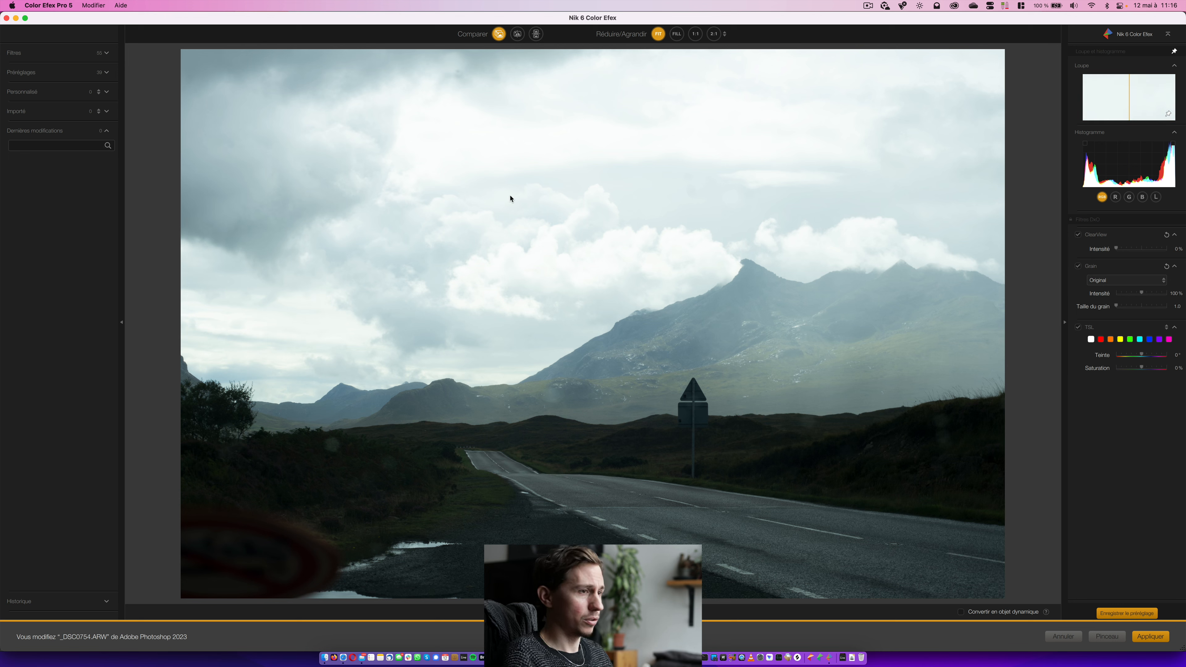
Add the Balance croisée filter and restrict it to the sky with a control line running from the clouds down to the horizon
click(73, 57)
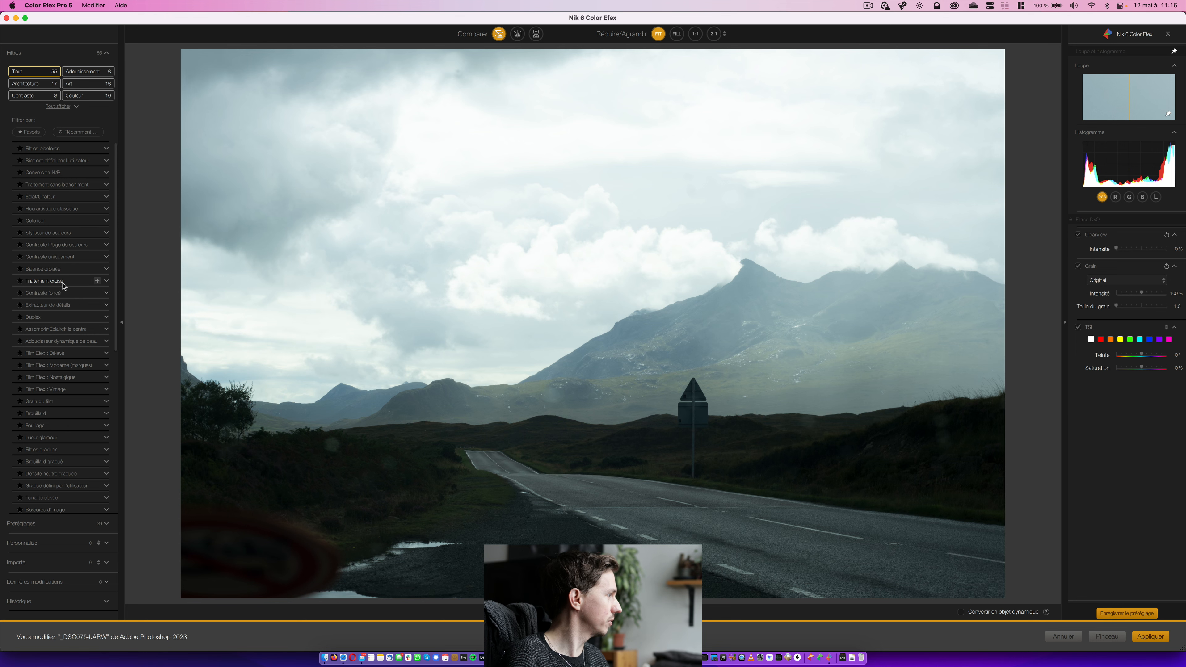
click(52, 268)
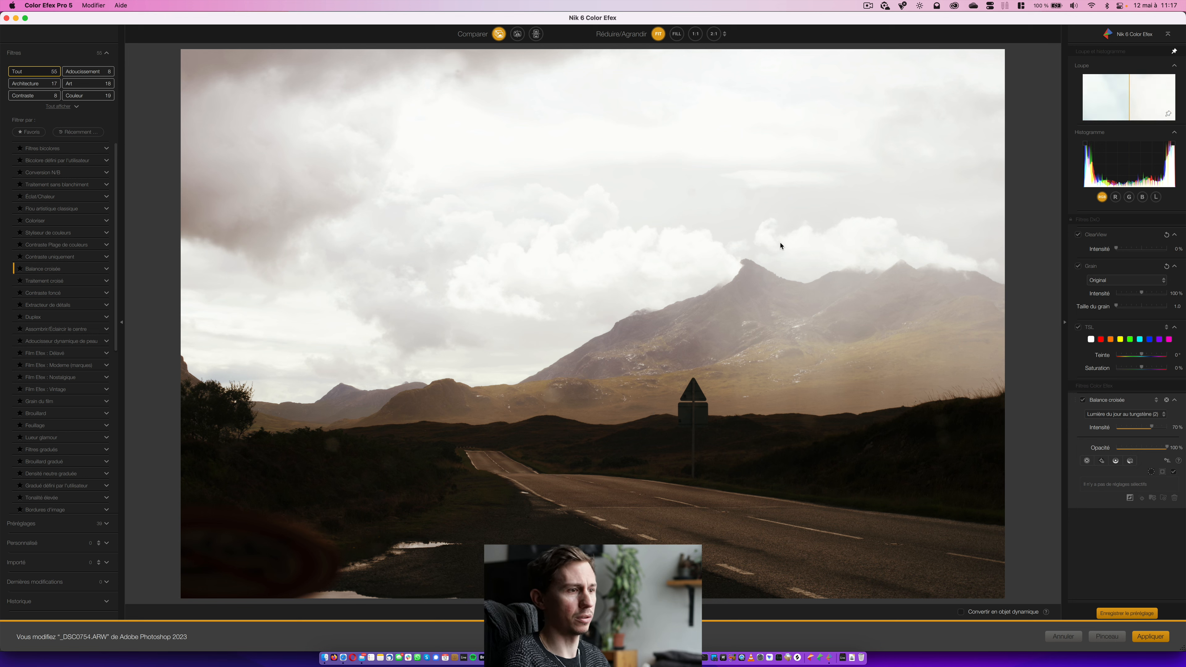
click(1116, 460)
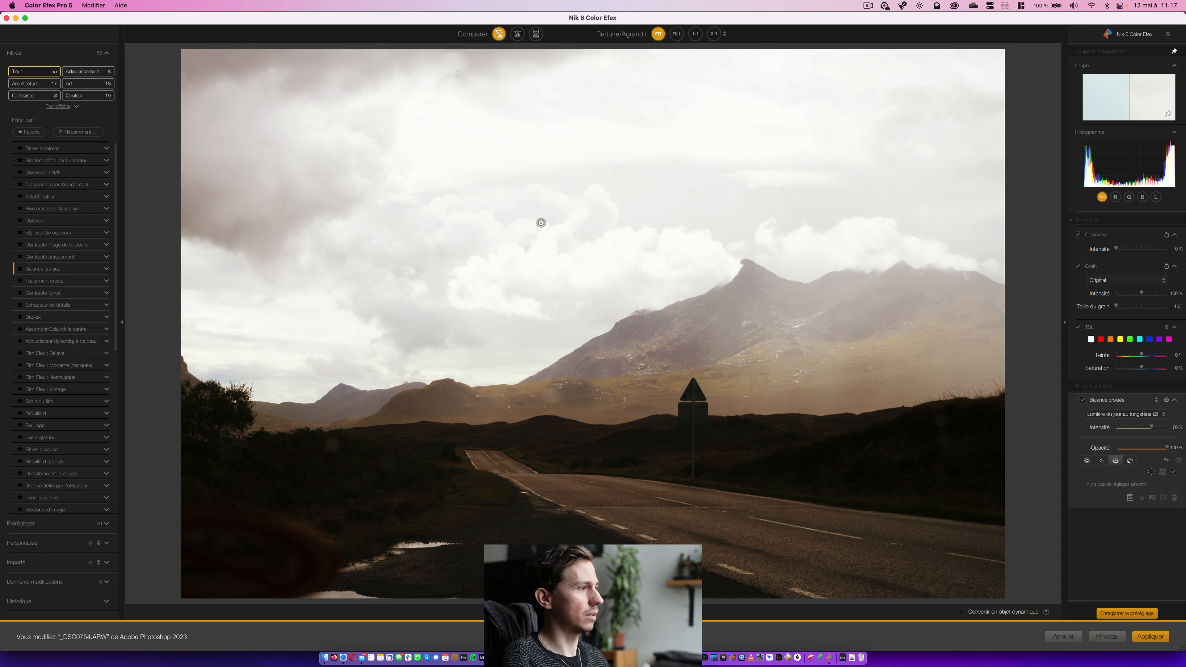
drag(555, 192, 556, 416)
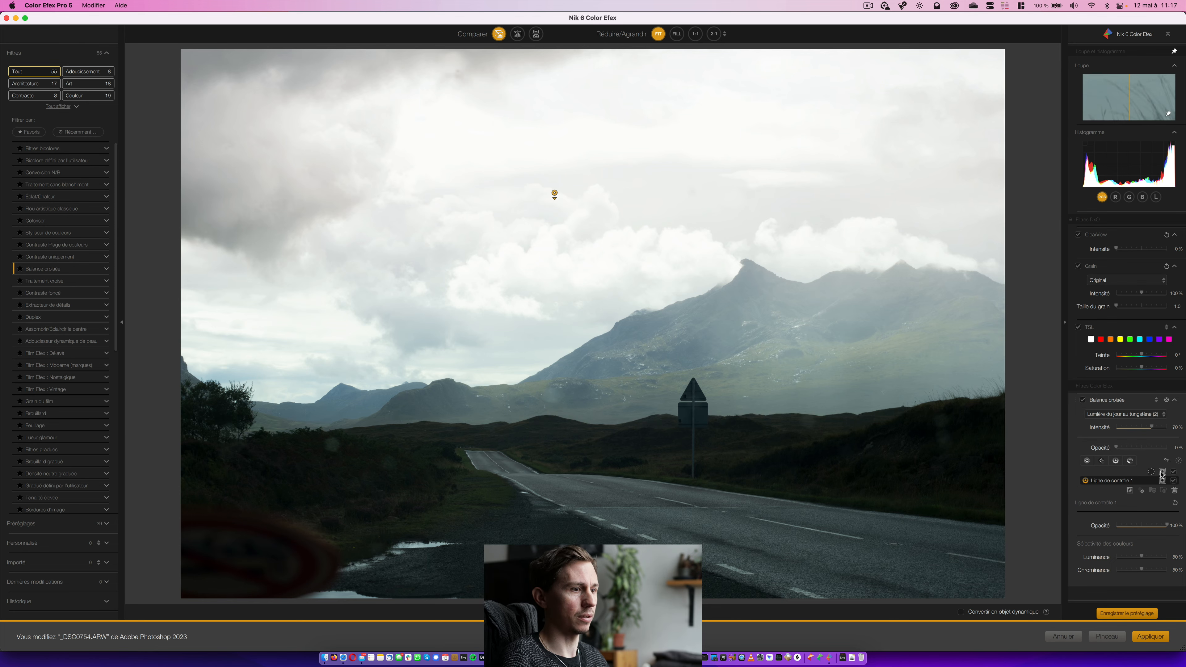
Display the control line's mask and toggle its on-image sliders off and on to inspect the affected area
click(1162, 481)
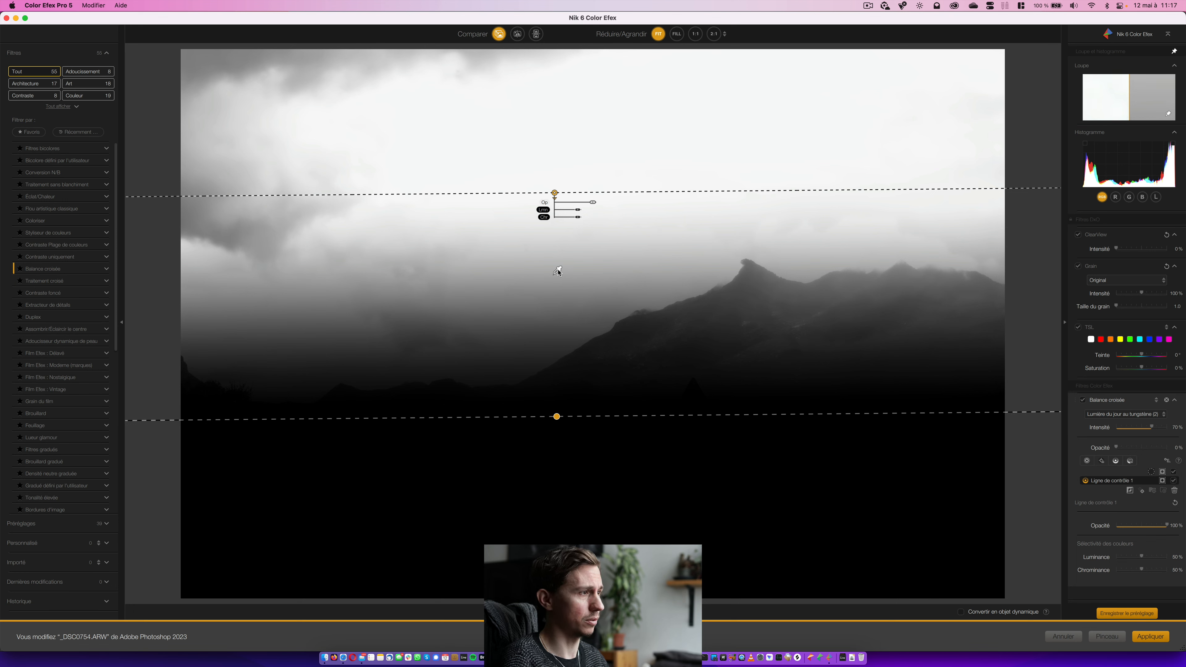
key(e)
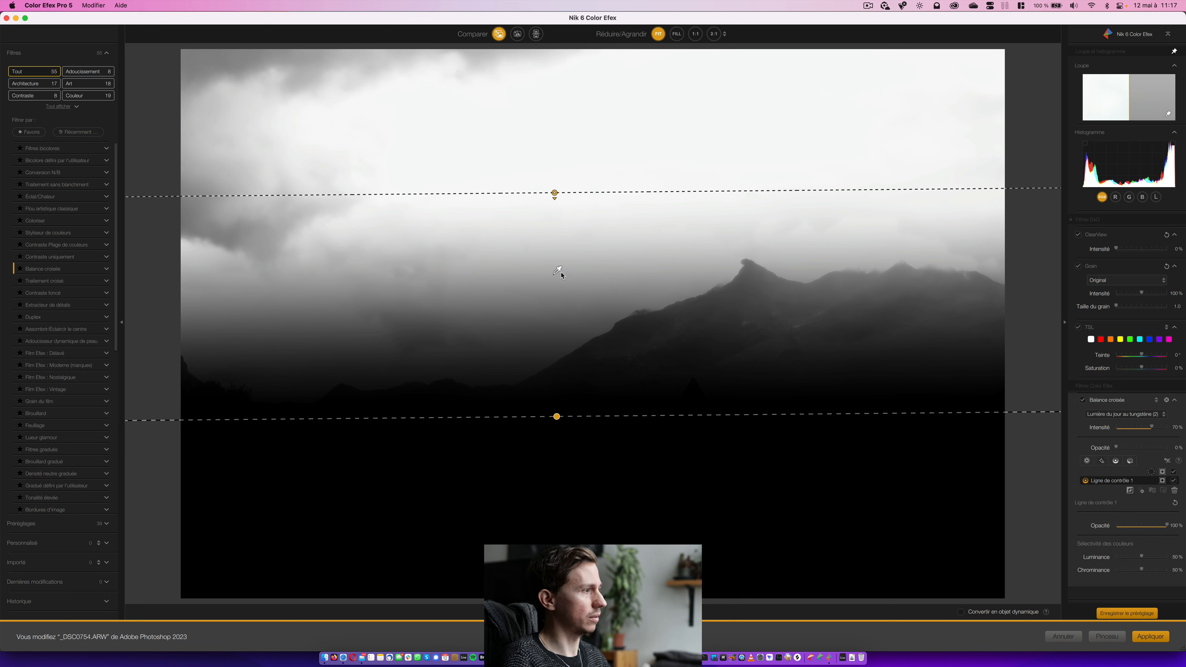
key(e)
key(e)
key(e)
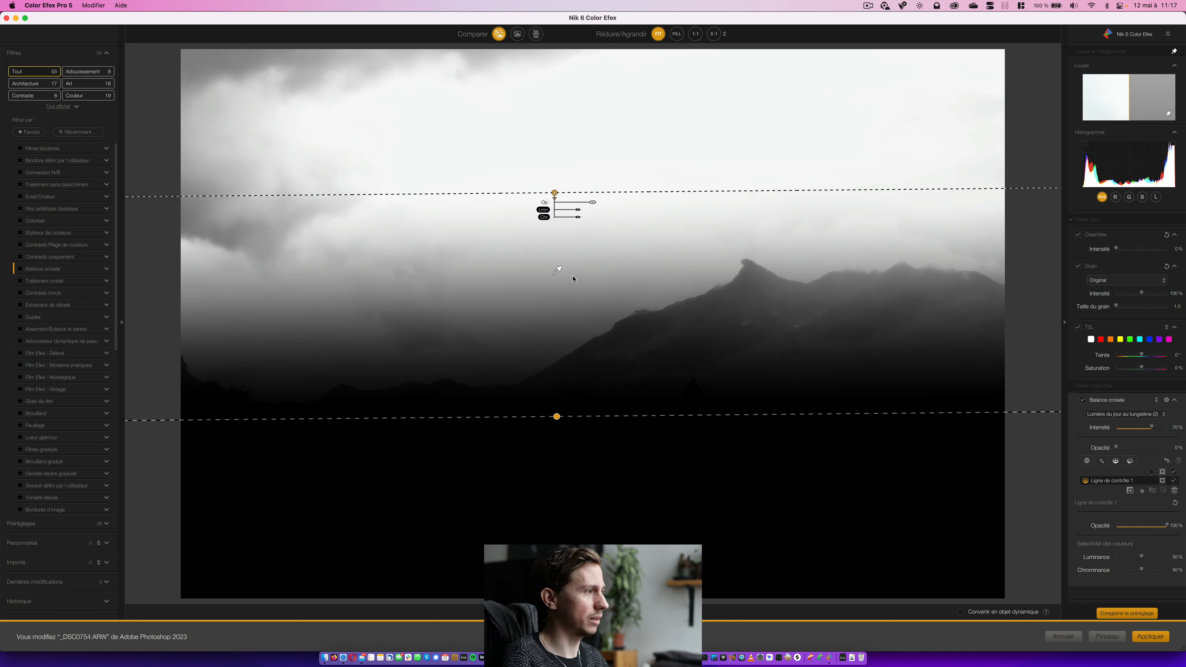
key(e)
key(e)
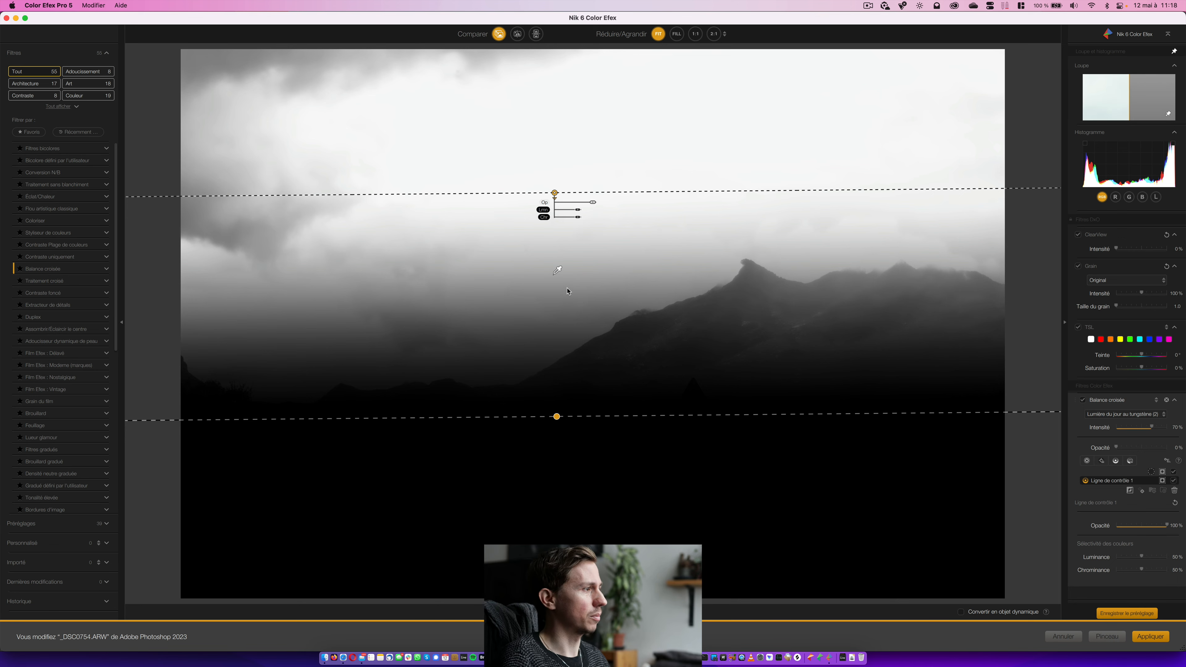
Sample the control line's colour from the clouds and set its Luminance selectivity to 57% and Chrominance to 30%
drag(357, 299, 466, 248)
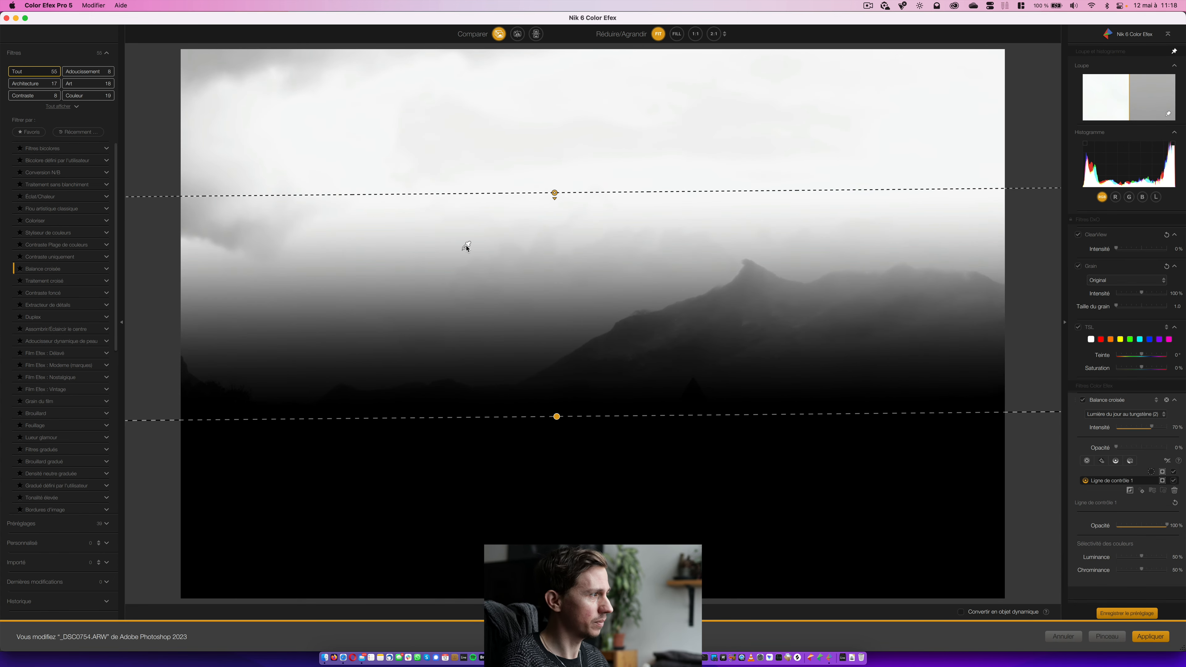
mouse_move(1142, 557)
mouse_down()
mouse_move(1156, 559)
mouse_move(1132, 573)
mouse_move(1146, 558)
mouse_up()
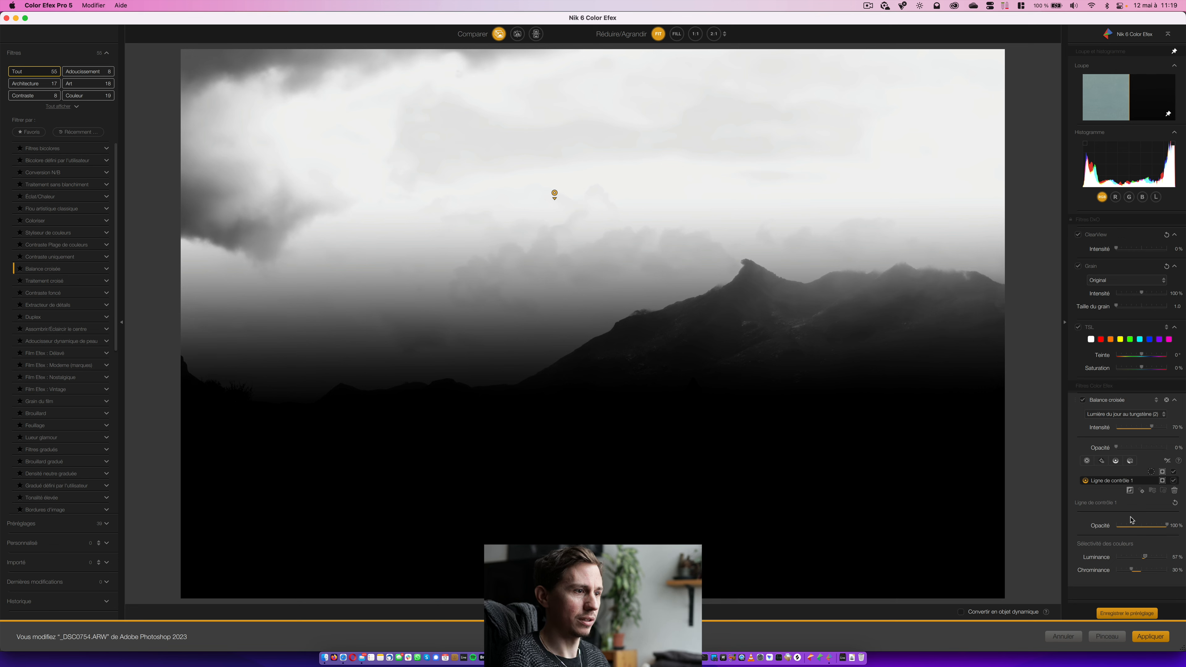
Set the Balance croisée intensity to 61%, then invert the control line and display its mask
drag(1151, 427, 1138, 428)
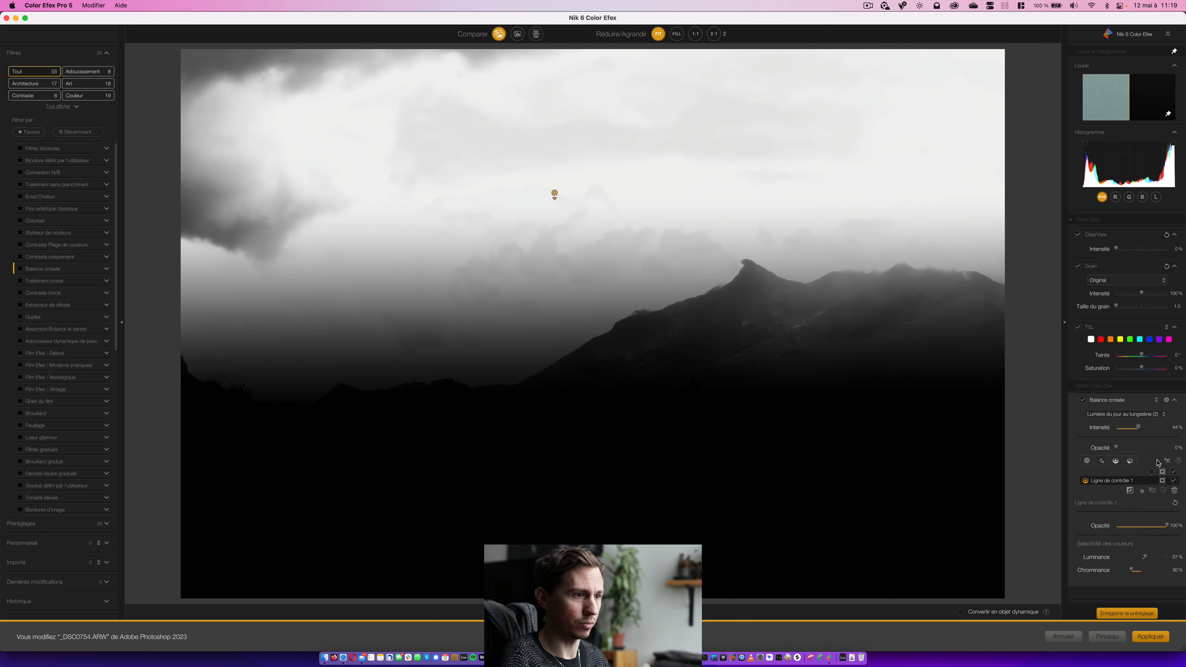
mouse_move(1138, 427)
mouse_down()
mouse_move(1151, 429)
mouse_move(1124, 430)
mouse_move(1149, 430)
mouse_up()
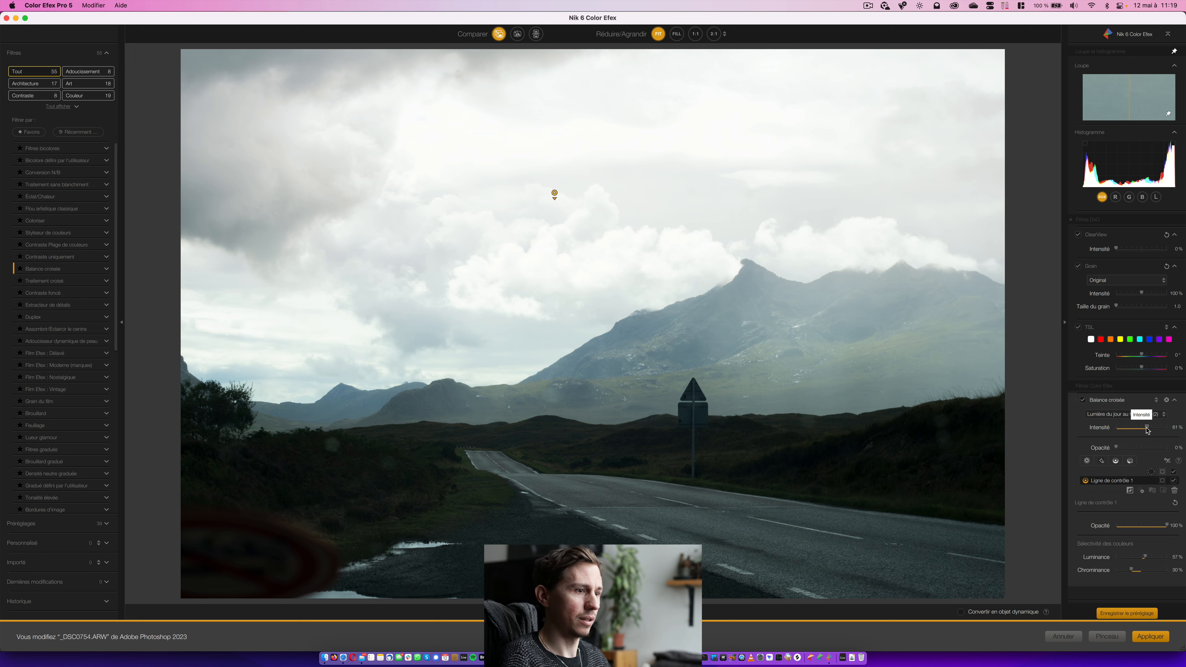
click(1131, 492)
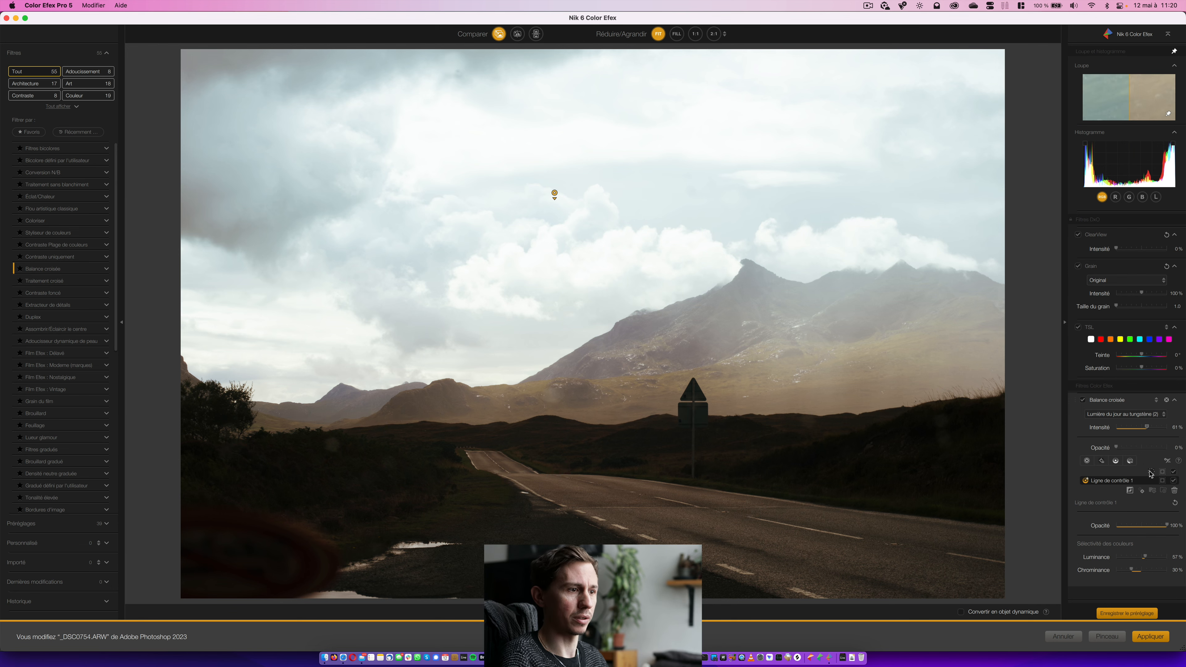
click(1162, 473)
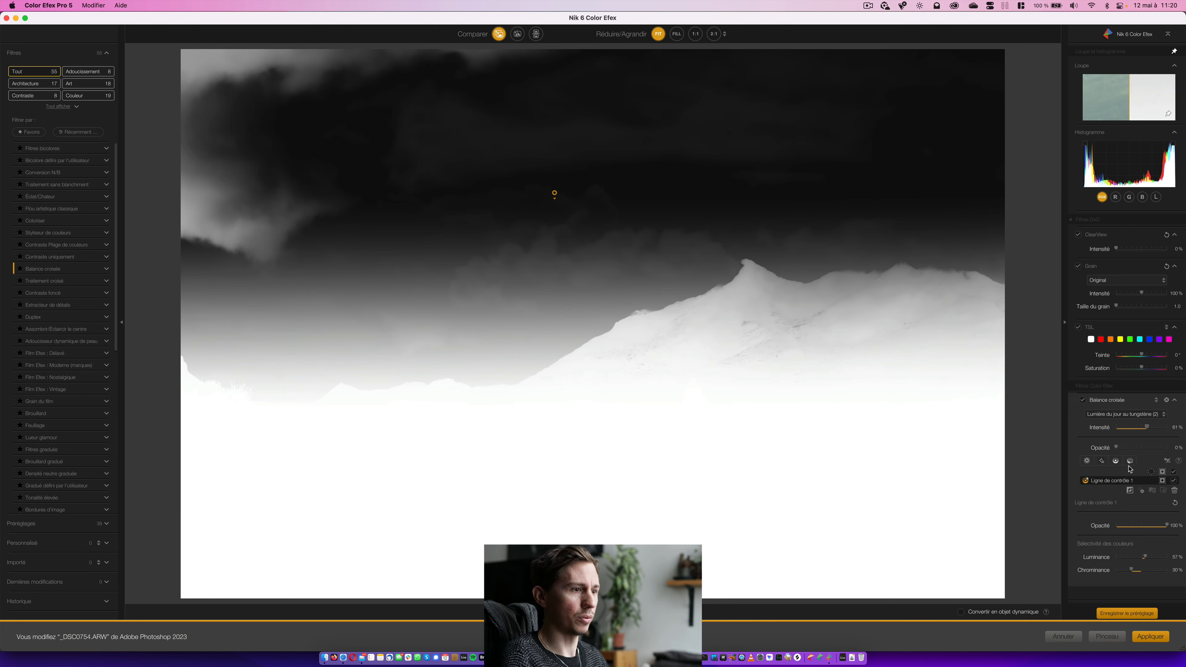
Add a control point on the mountainside, then remove the Balance croisée filter
click(1087, 461)
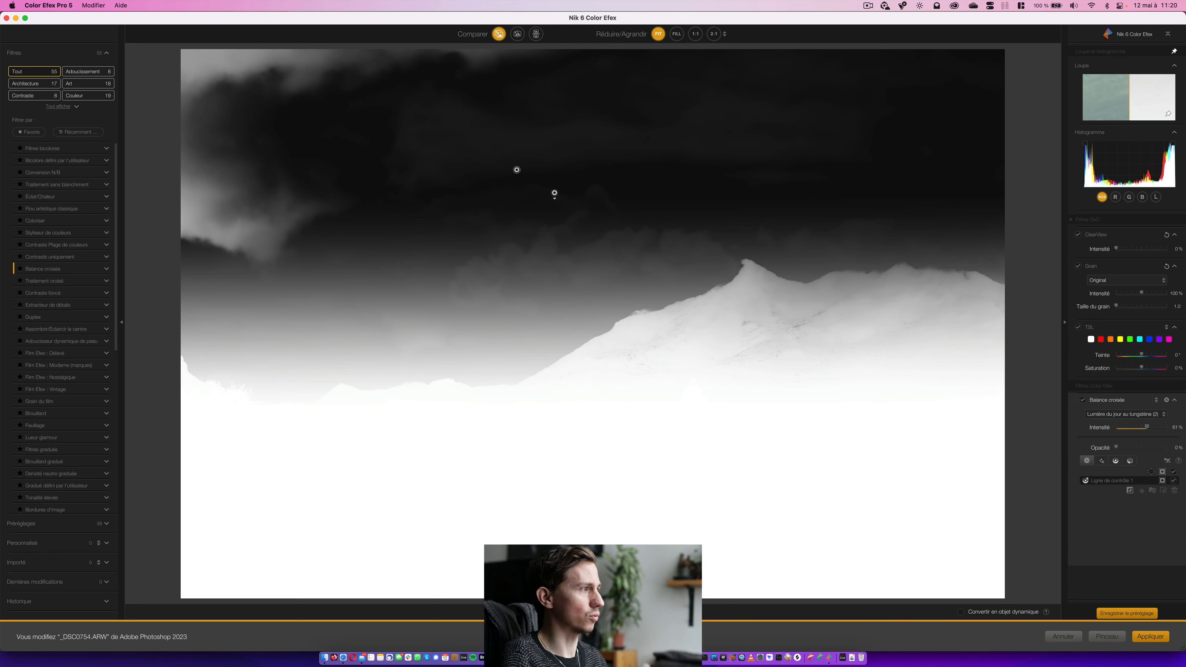
click(224, 69)
drag(224, 69, 883, 350)
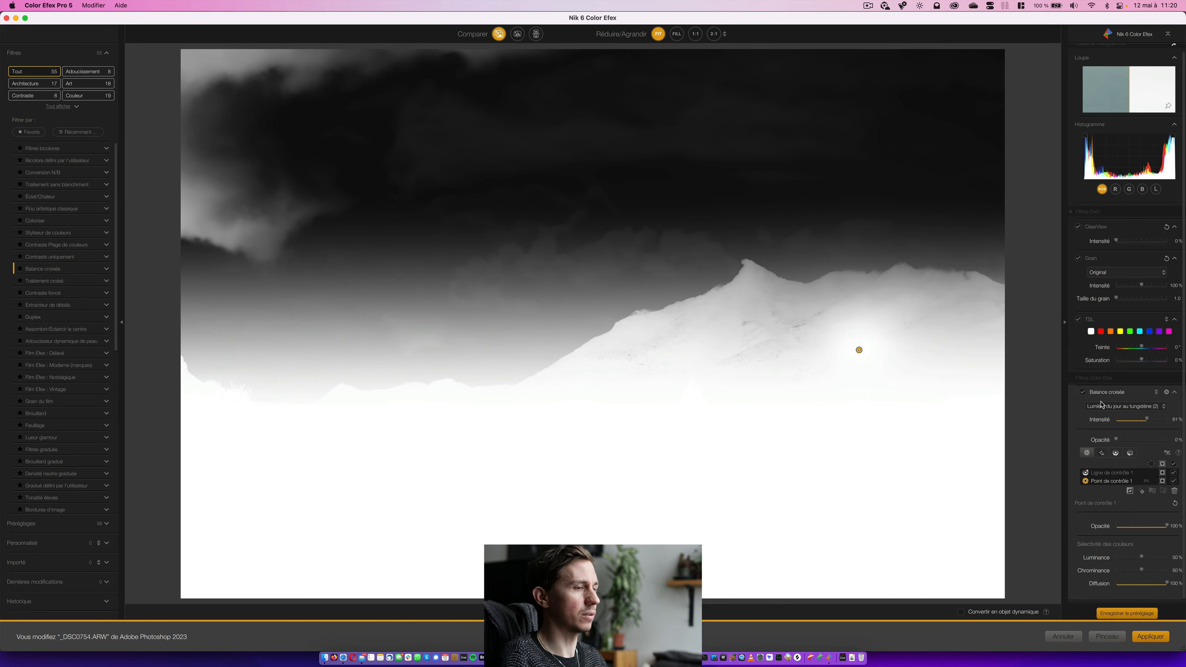
click(1167, 393)
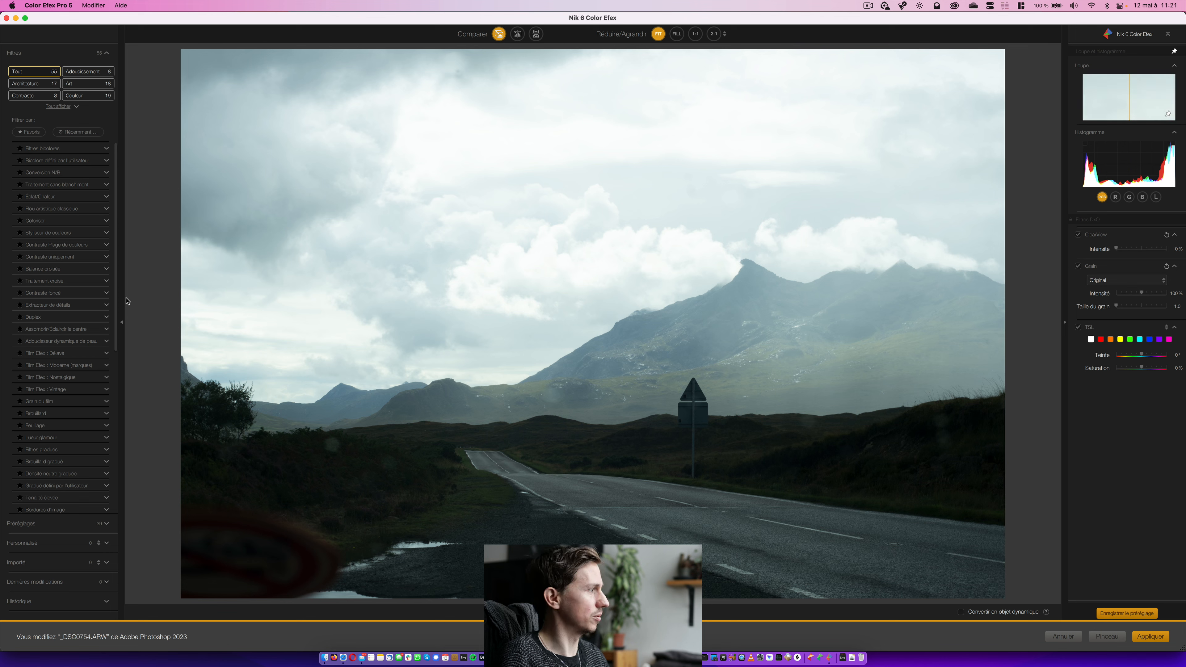
Add the Tonalité élevée filter to the photo and set its Éclat to 40%
scroll(117, 312, down, 1)
scroll(117, 312, down, 8)
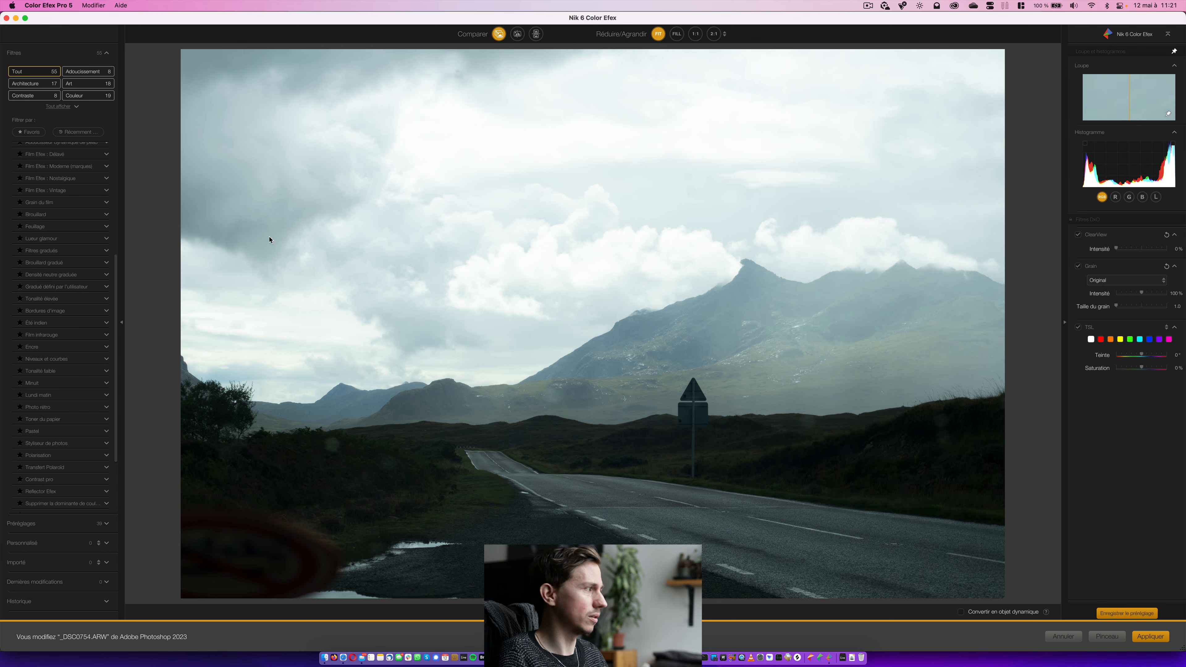
click(54, 299)
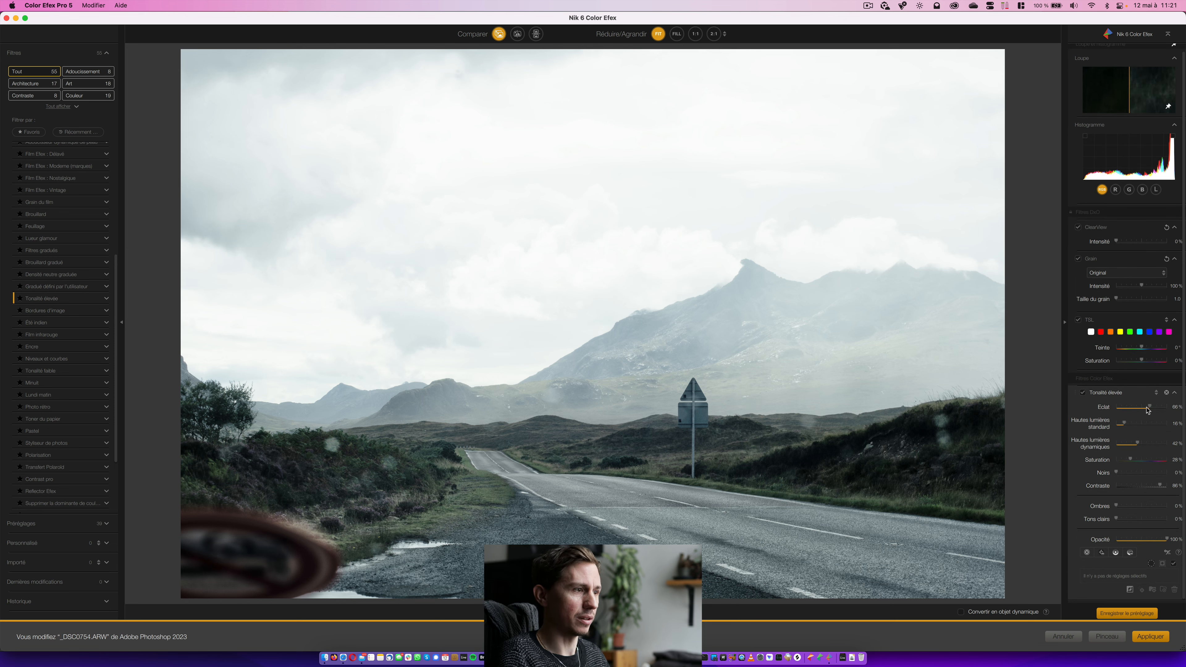
drag(1149, 406, 1138, 408)
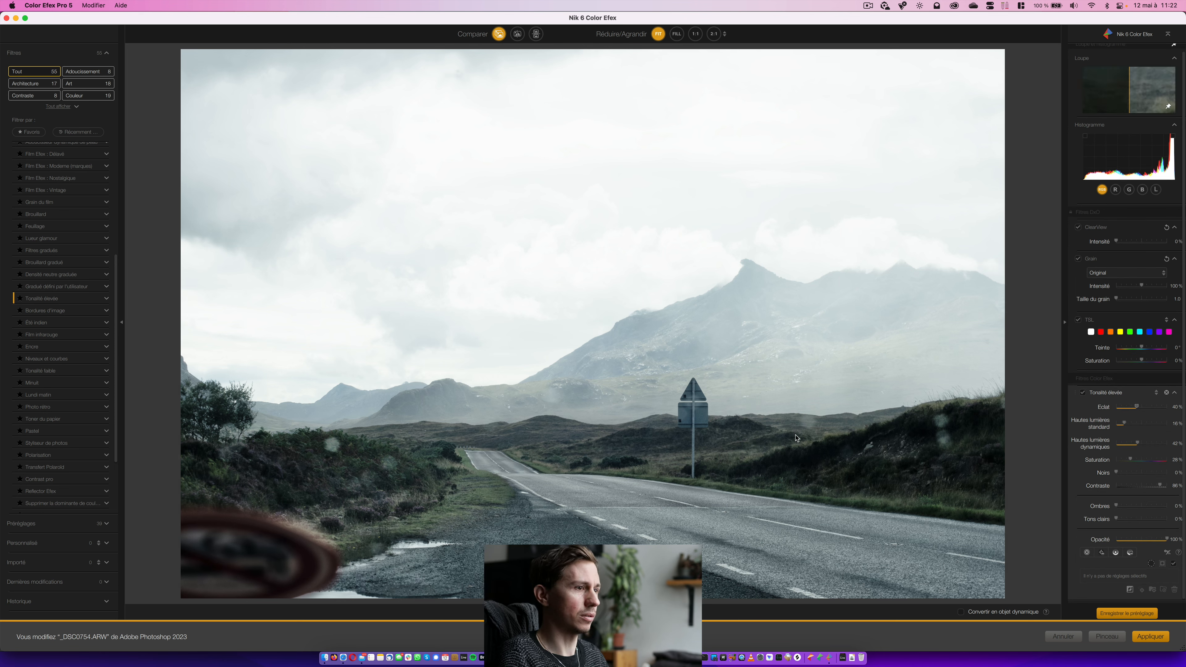
Draw a control line for Tonalité élevée from the horizon up into the clouds and sample its colour at the left foot of the mountain
click(1116, 555)
drag(595, 414, 594, 231)
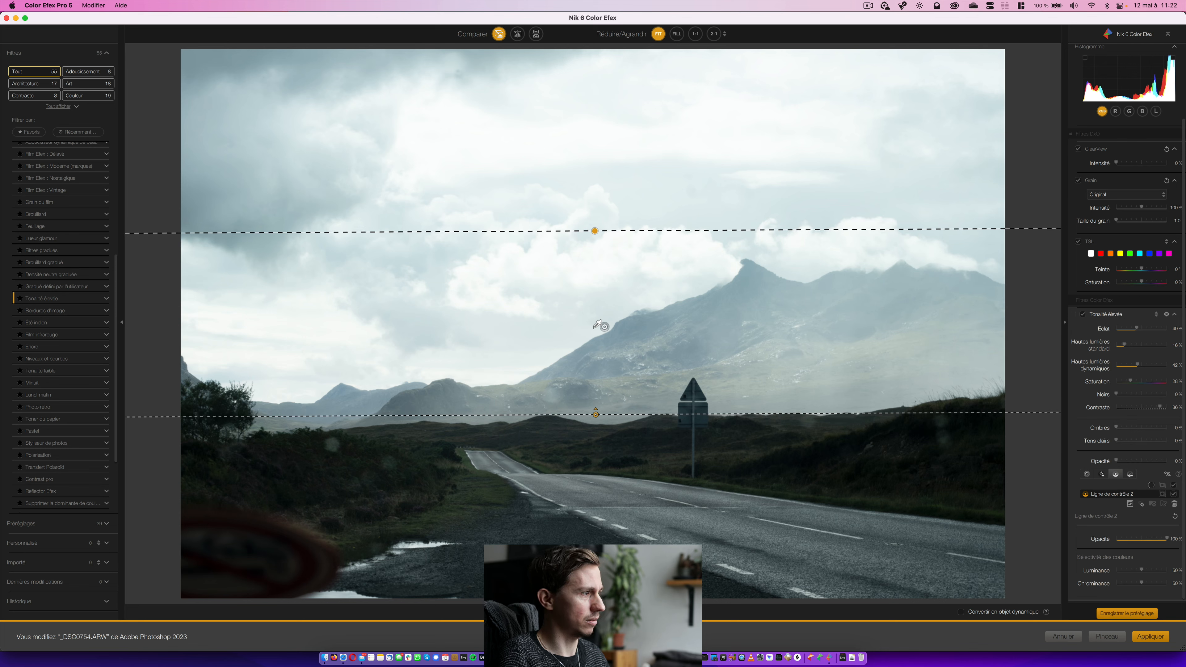
drag(599, 325, 507, 368)
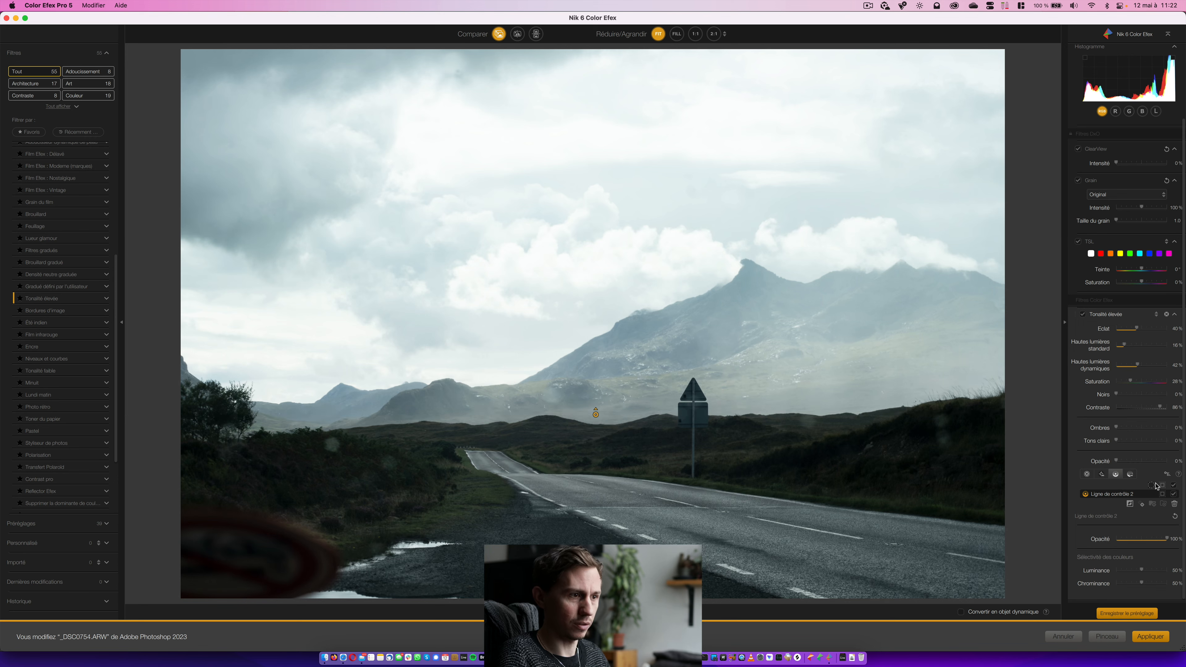
With the control line's mask displayed, resample its colour on the dark moorland just below the horizon, then hide the mask
click(1161, 493)
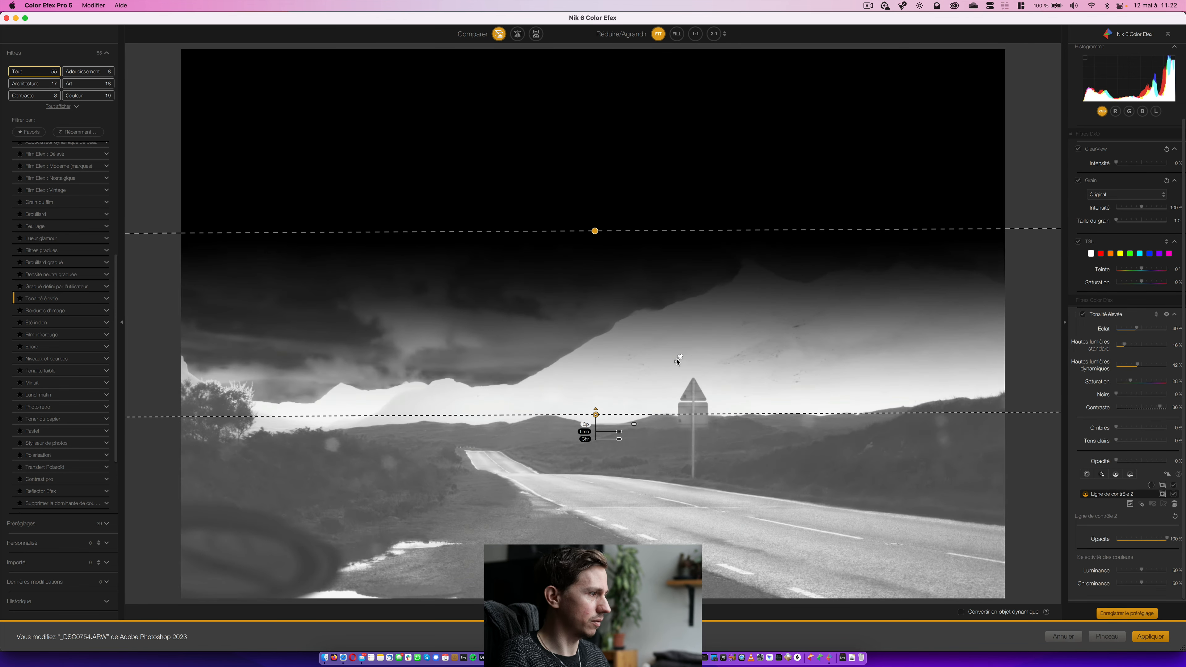
drag(682, 359, 659, 426)
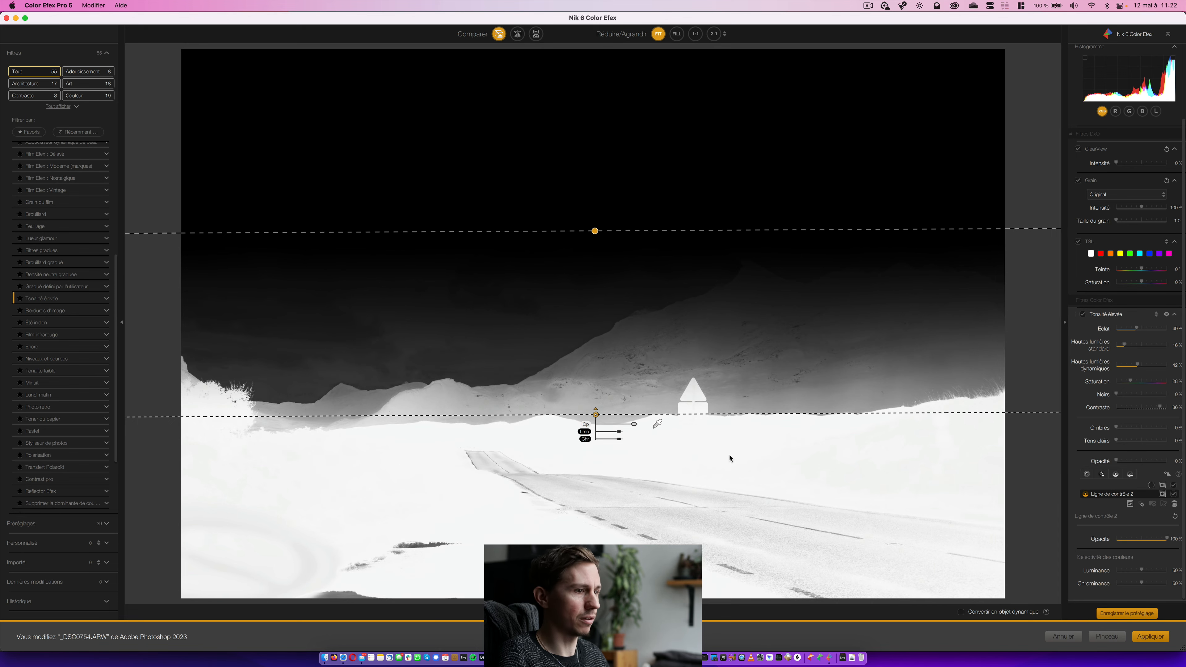
click(1162, 494)
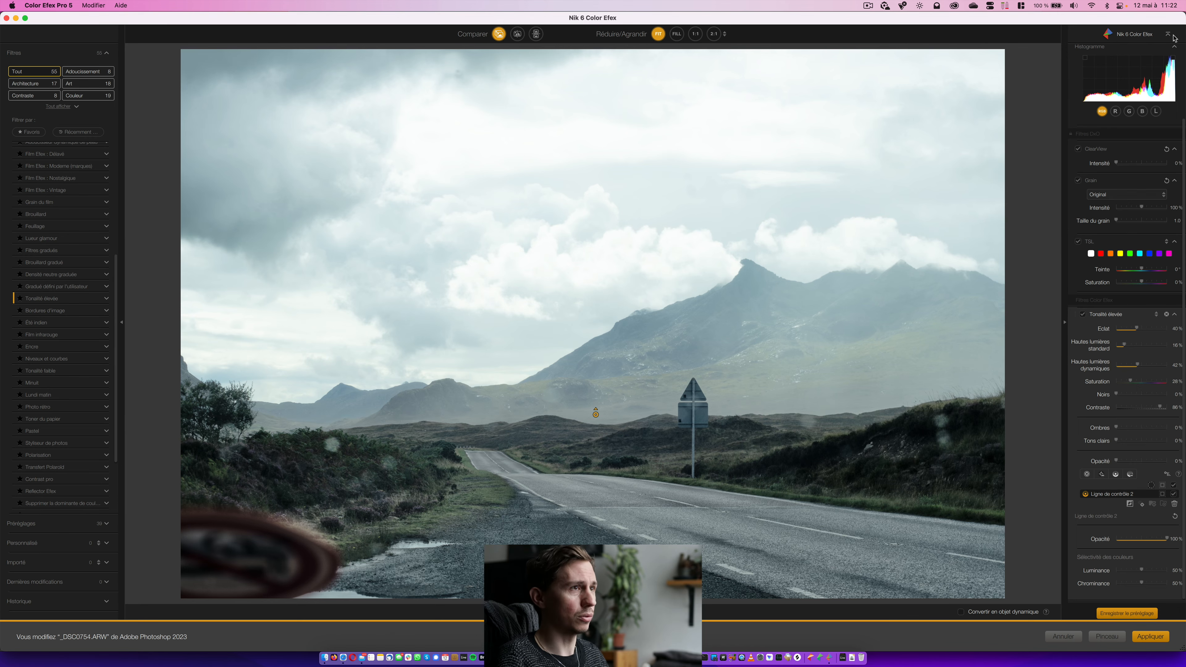
Look at the Photoshop layer behind the plug-in window, then view the custom preset saving options without saving a preset
drag(1173, 18, 561, 70)
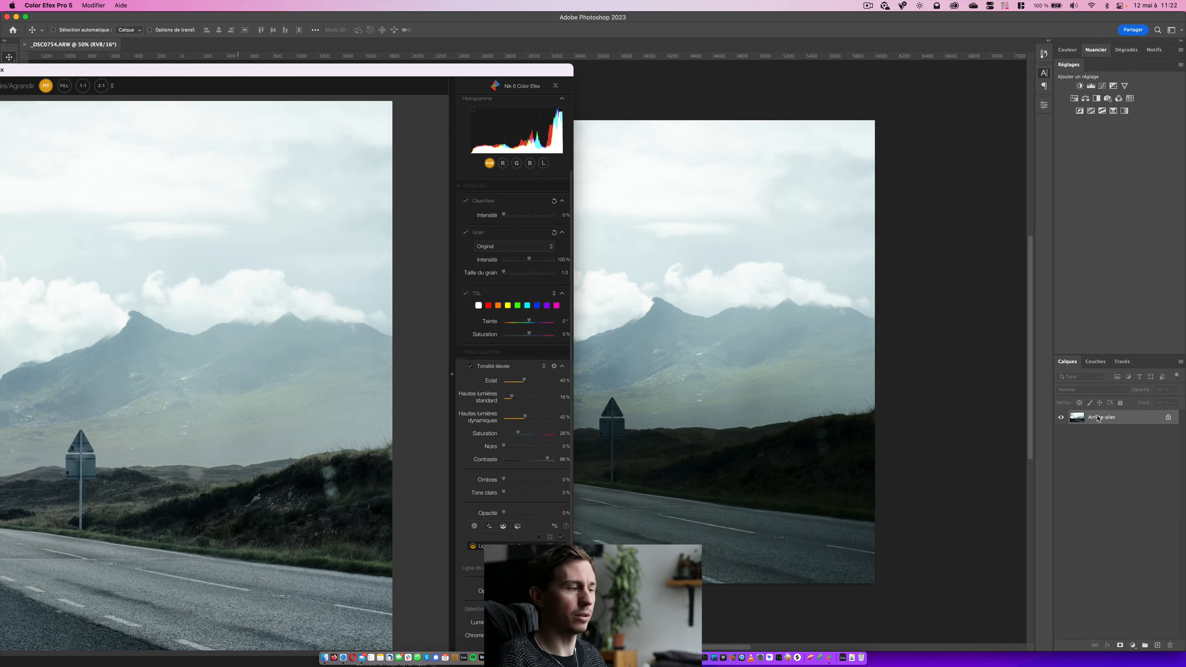
double_click(430, 71)
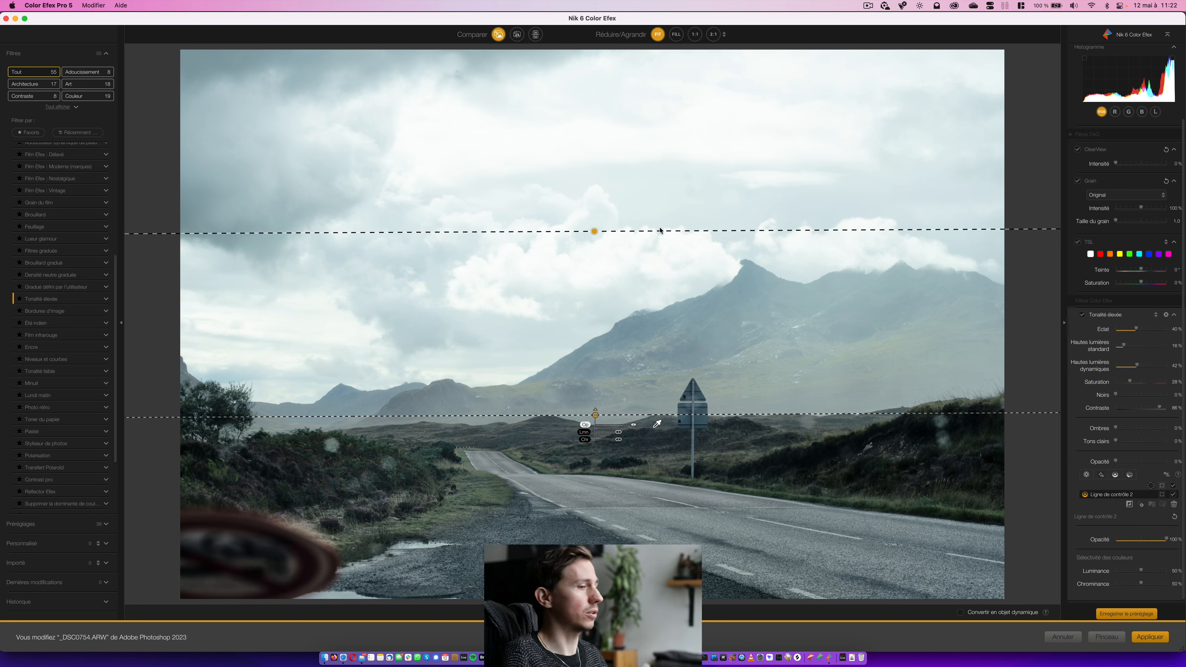
click(1126, 614)
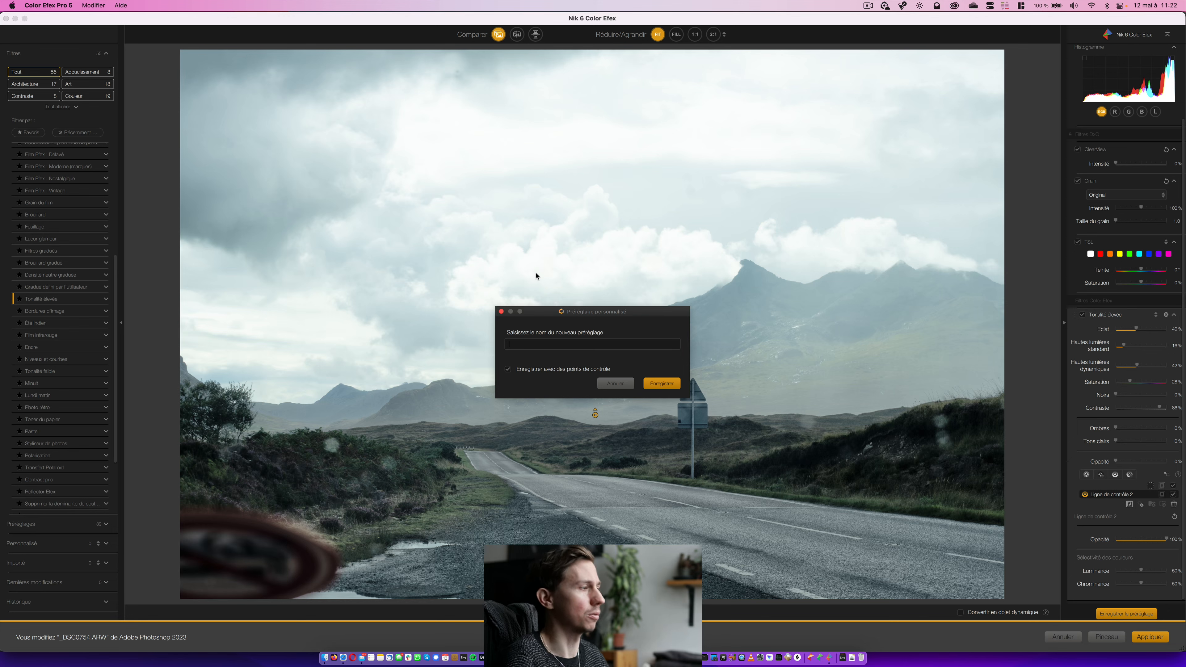
click(605, 383)
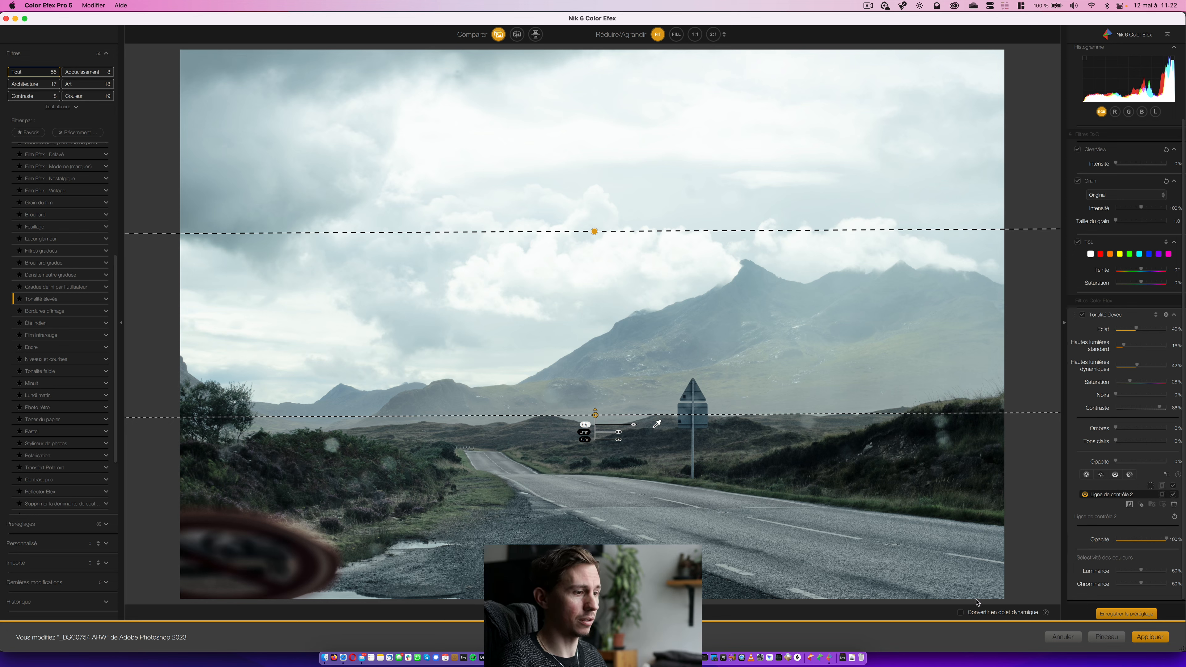
Enable Convertir en objet dynamique and apply the Tonalité élevée filter to the Photoshop photo as a smart filter
click(961, 613)
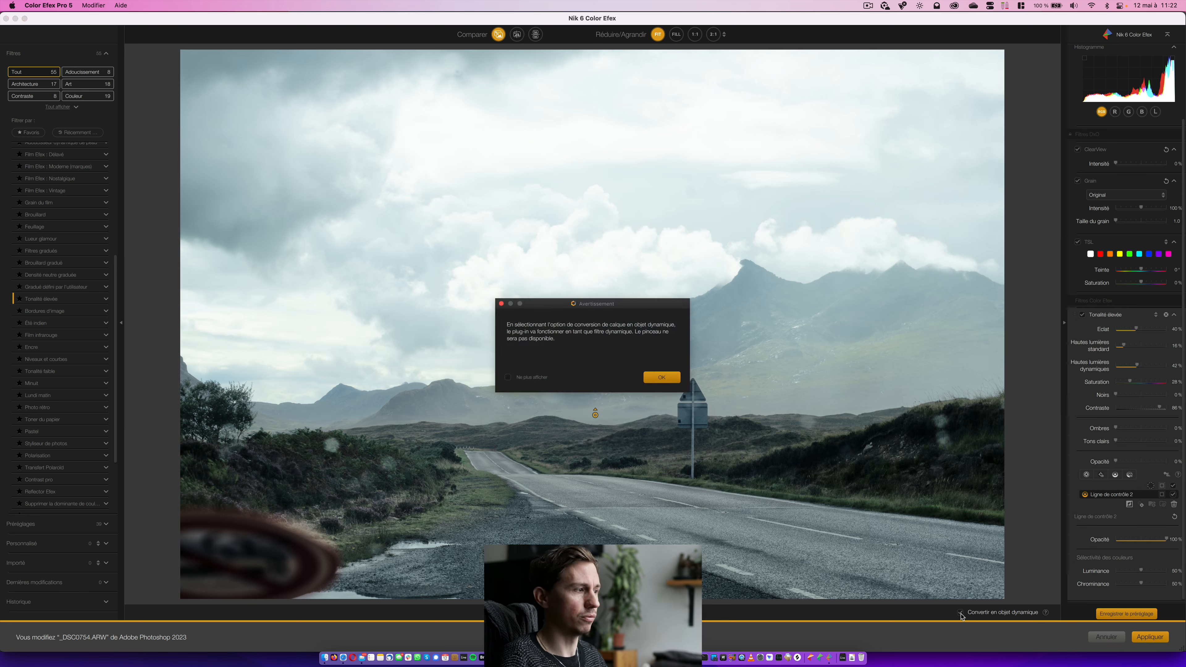
click(670, 381)
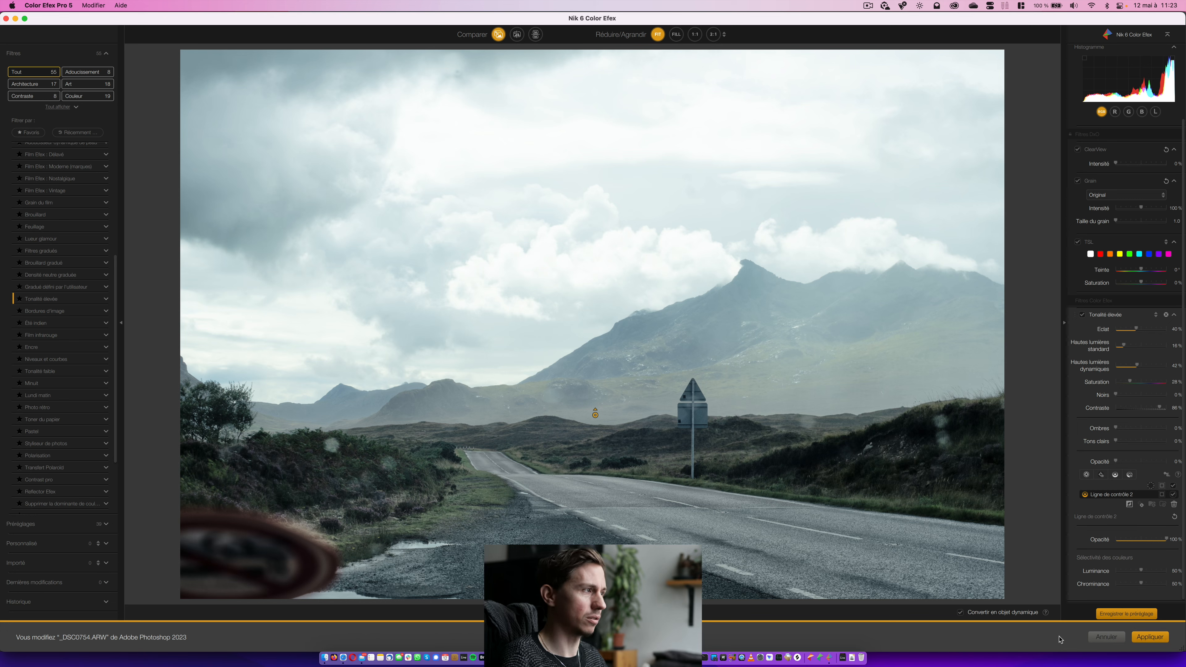
click(1150, 638)
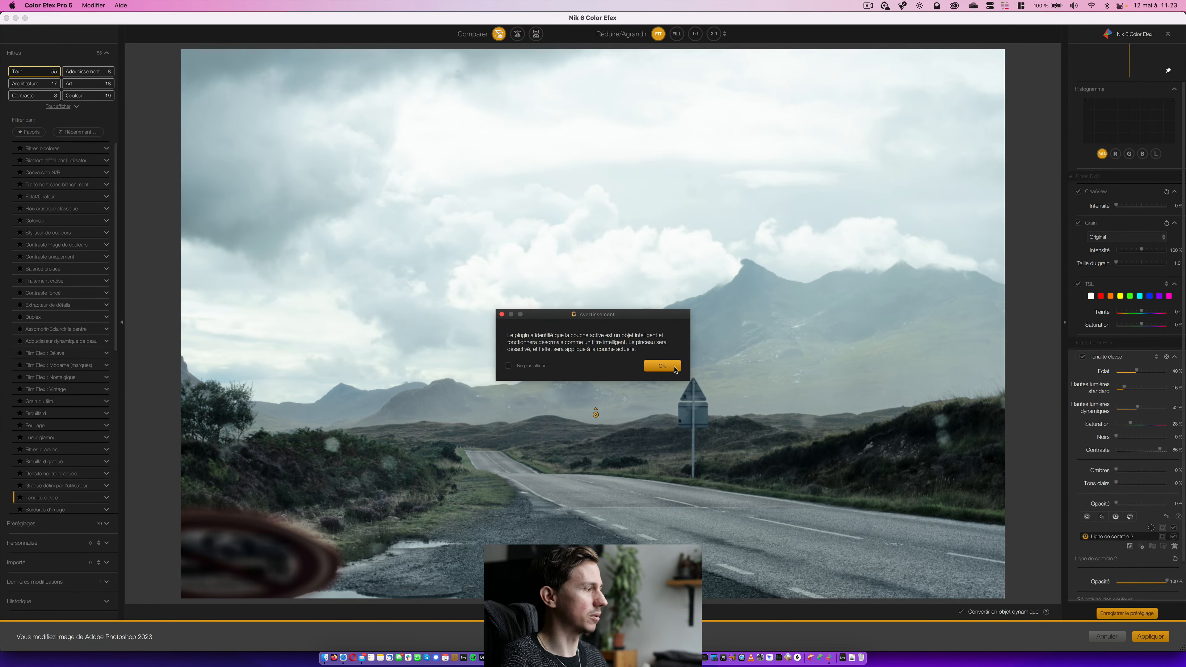
Reopen the Nik 6 Color Efex smart filter, review its Dernières modifications and Historique, and return to Photoshop without applying changes
click(675, 370)
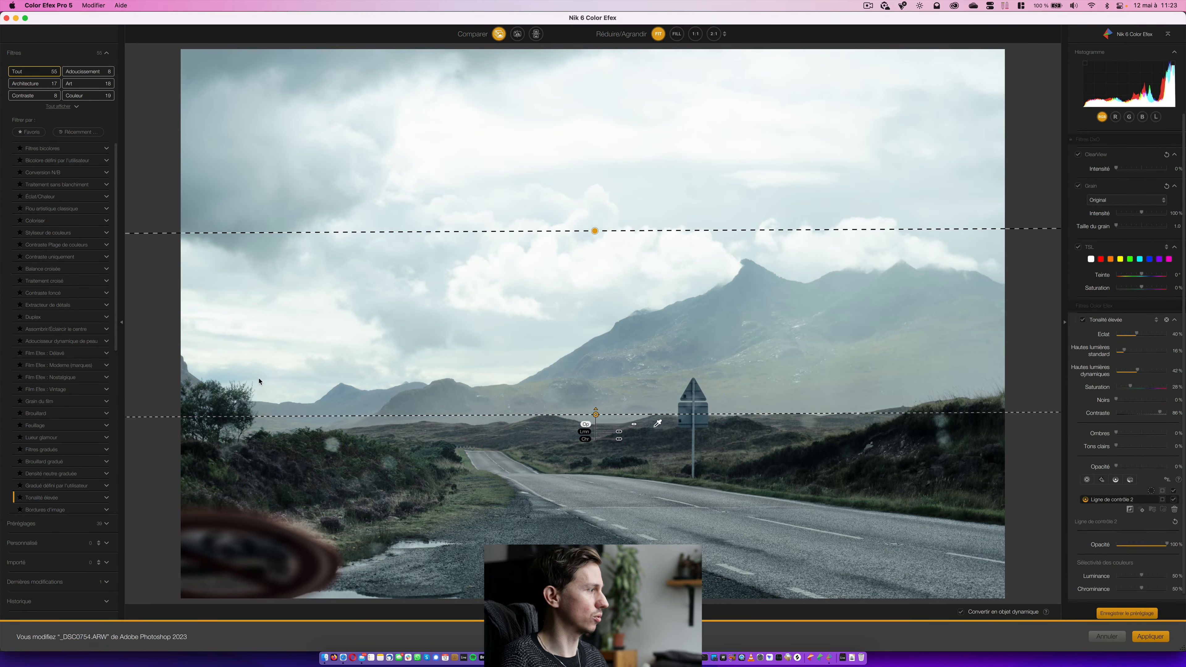
mouse_move(621, 436)
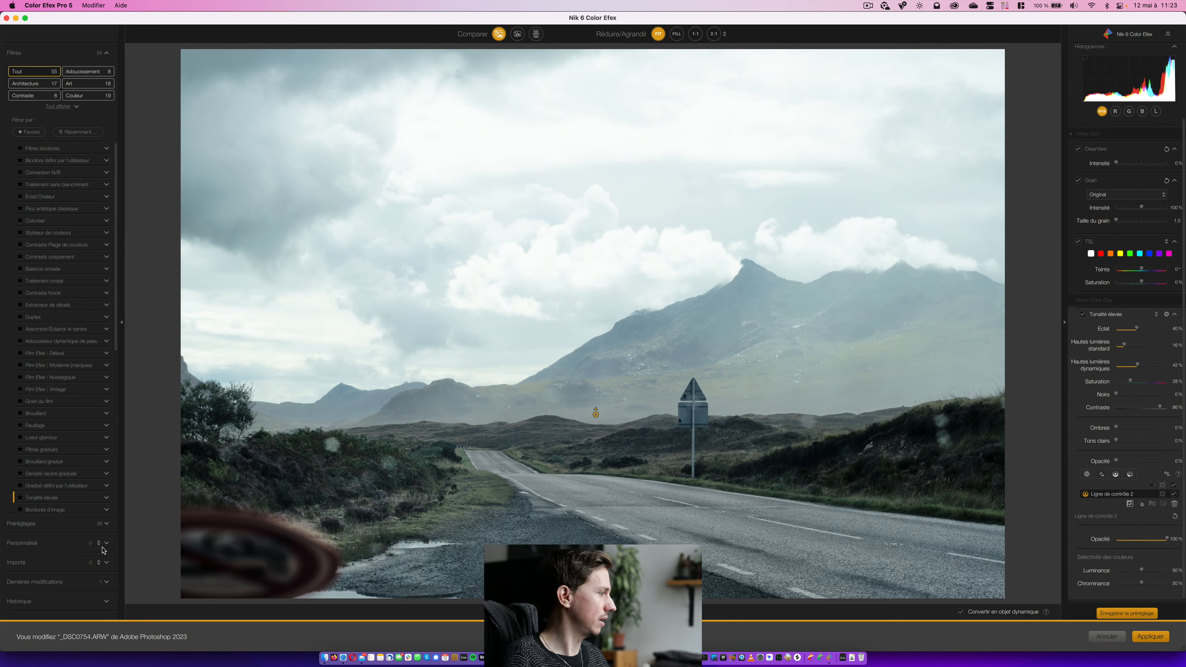
click(70, 584)
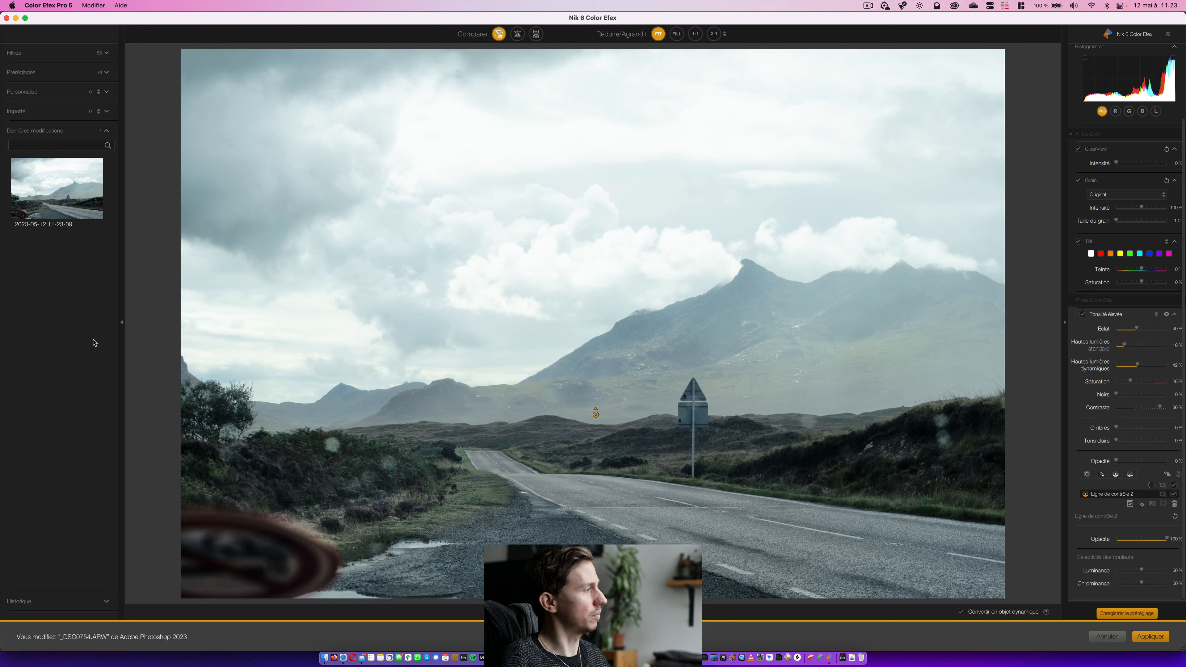
click(70, 601)
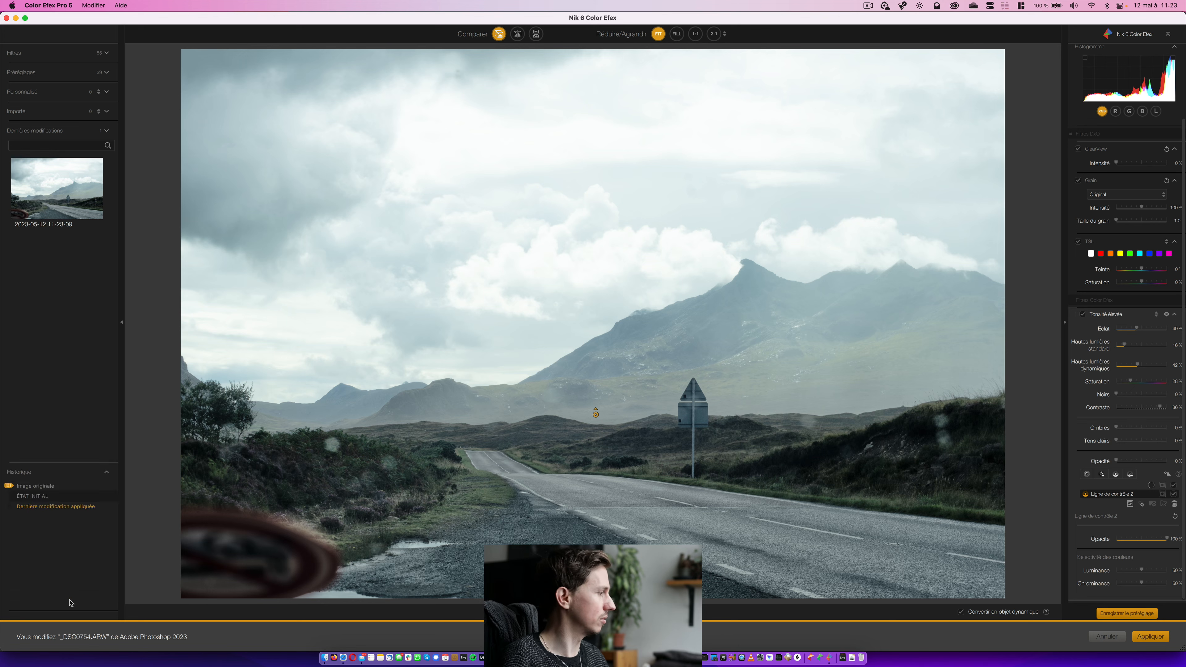
click(70, 132)
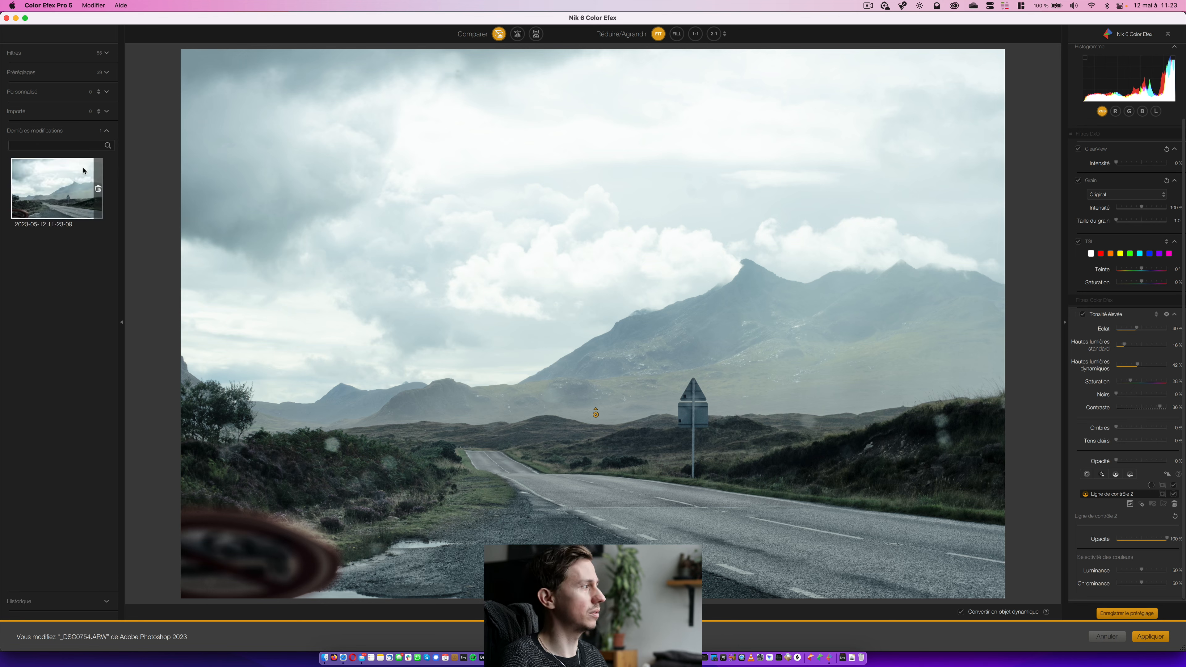
mouse_move(82, 186)
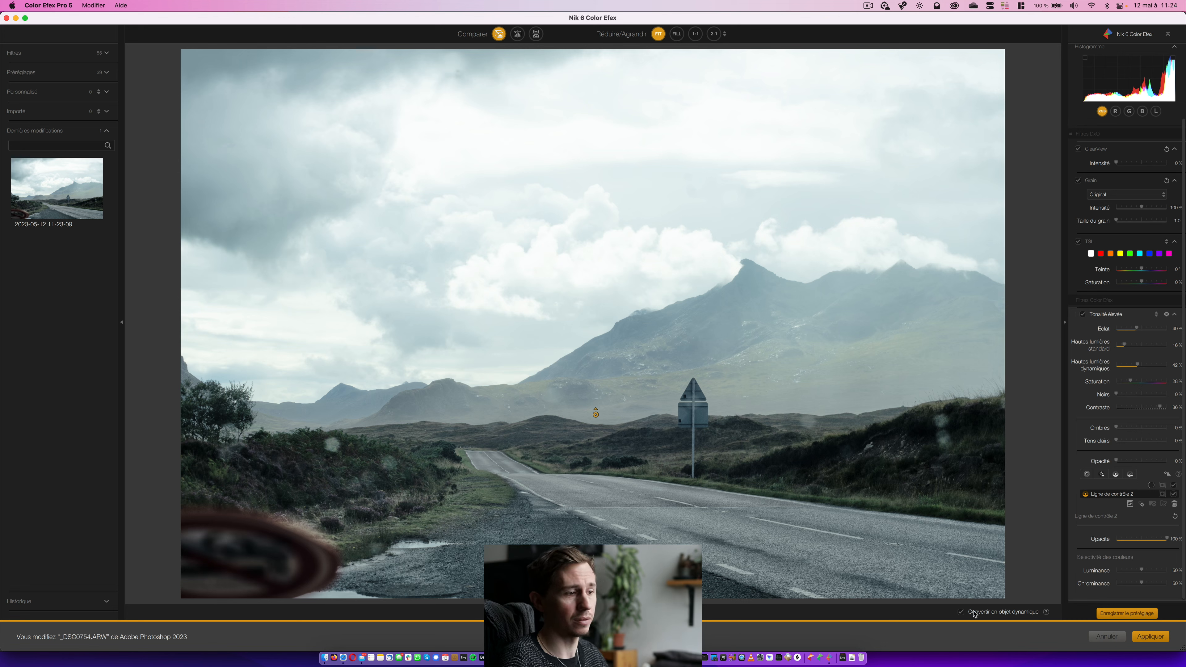
click(1105, 641)
click(652, 359)
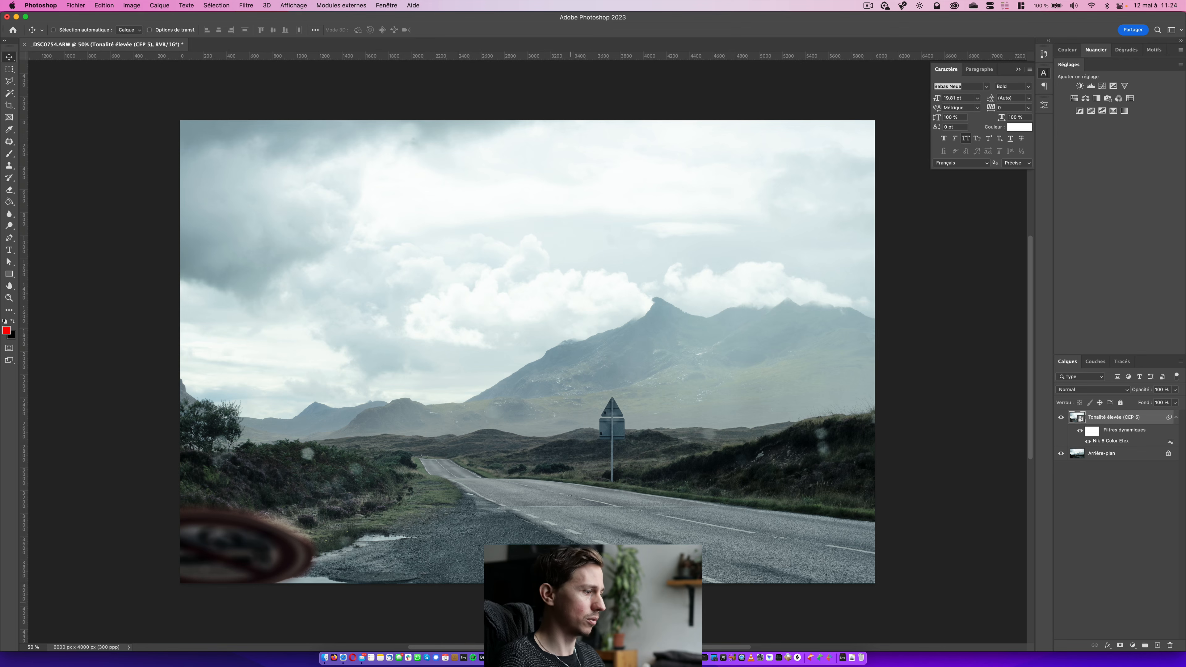
Switch to Affinity Photo, open the photo in Nik 6 Viveza to view its settings, and leave without applying anything
click(593, 657)
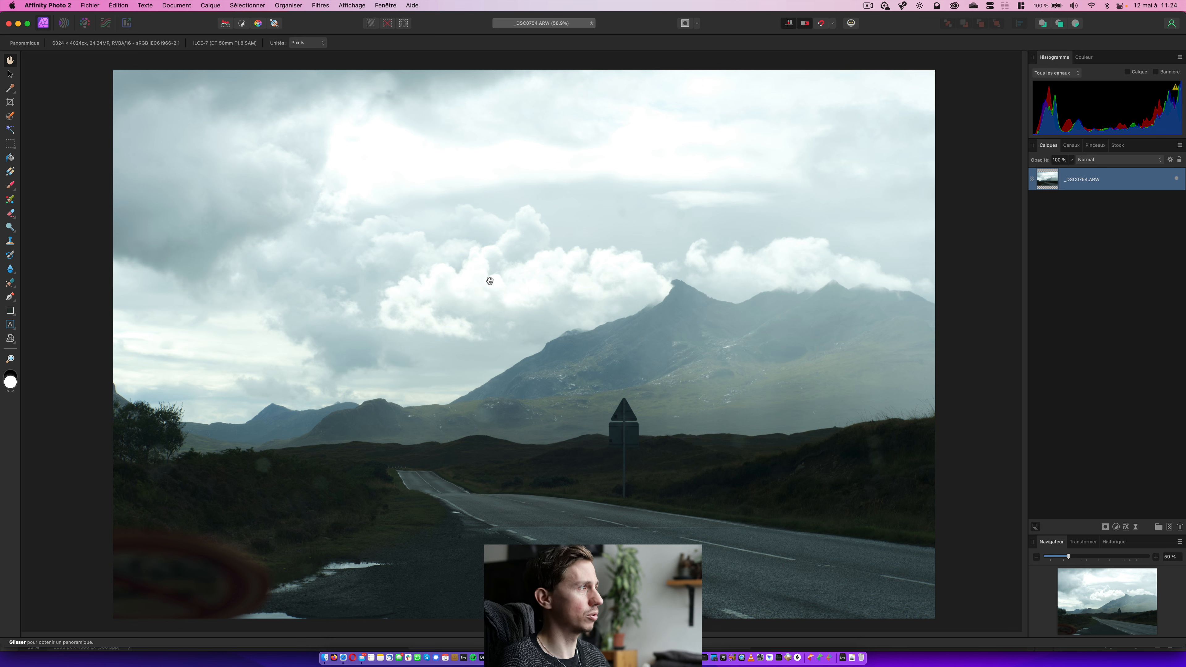
click(313, 7)
mouse_move(364, 146)
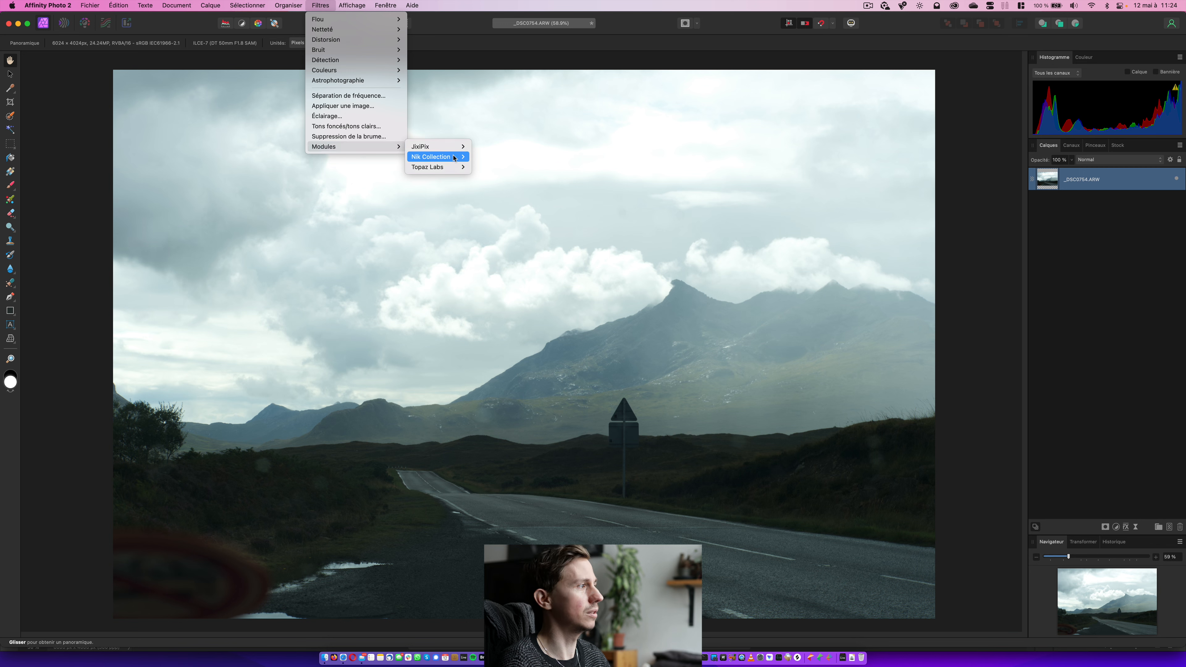
mouse_move(454, 158)
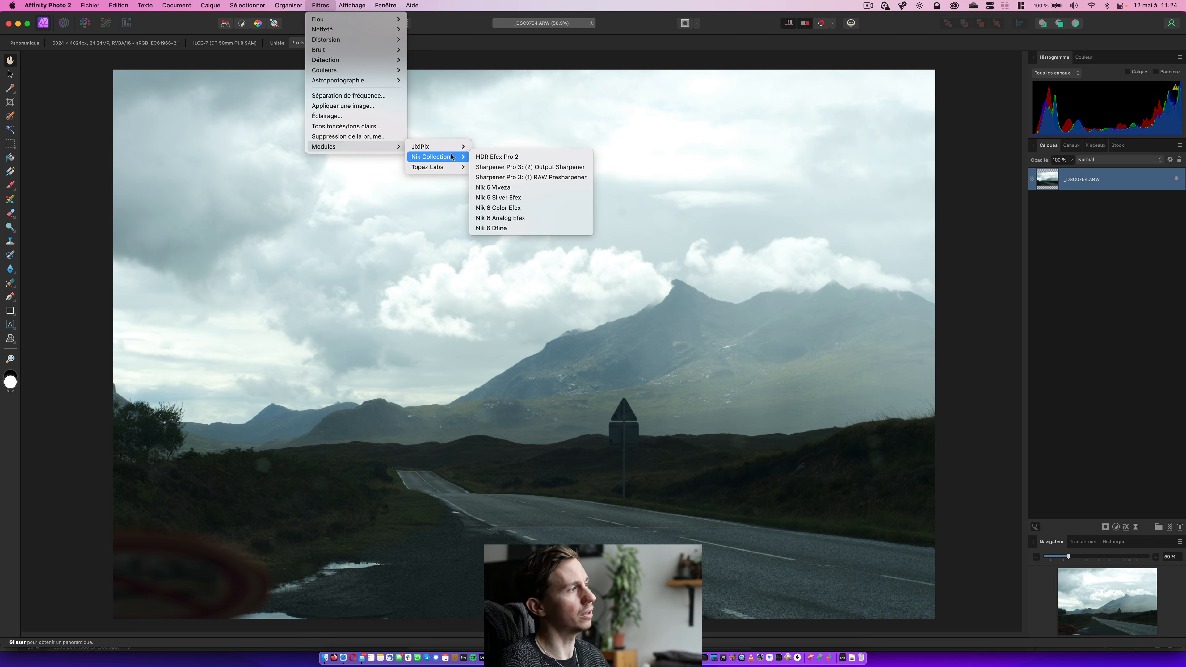
click(529, 197)
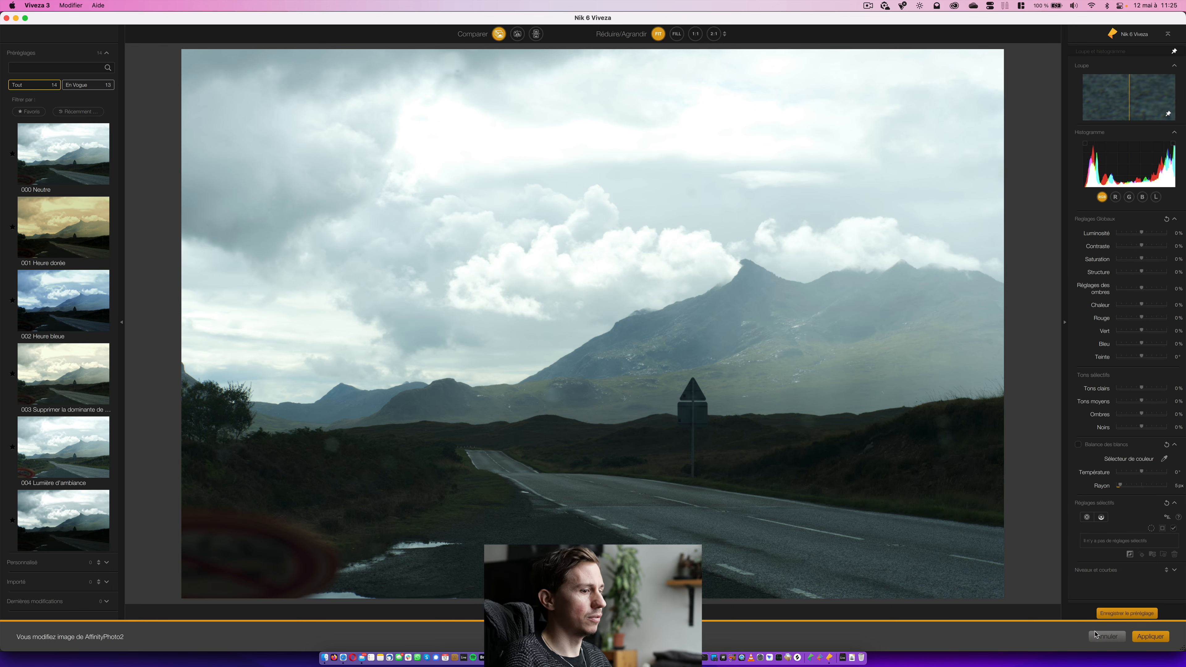
click(1106, 636)
Look through the Nik Collection plug-ins available in Affinity Photo and try to open HDR Efex Pro 2 on the photo
click(320, 5)
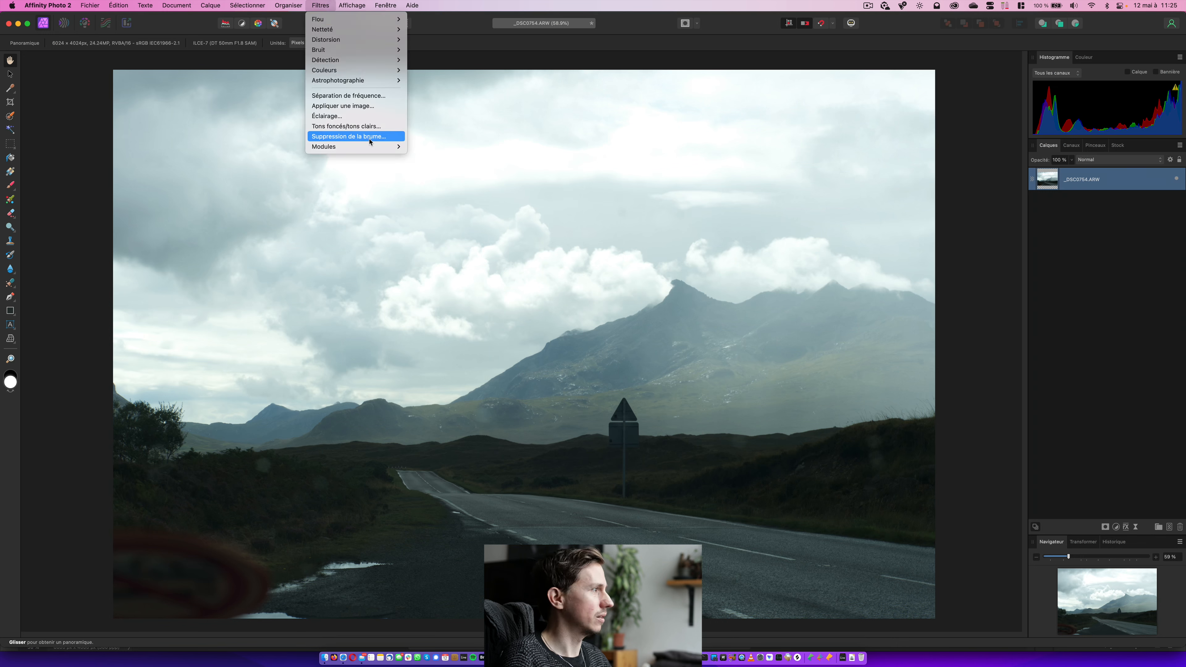
mouse_move(374, 146)
mouse_move(434, 157)
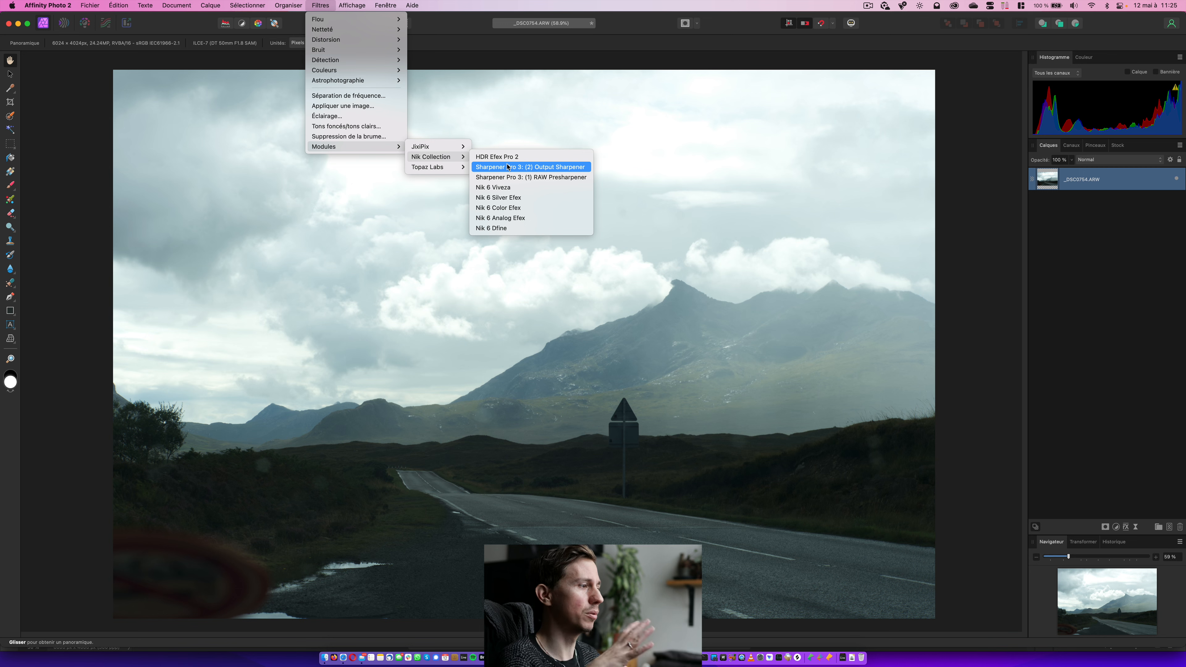
click(547, 158)
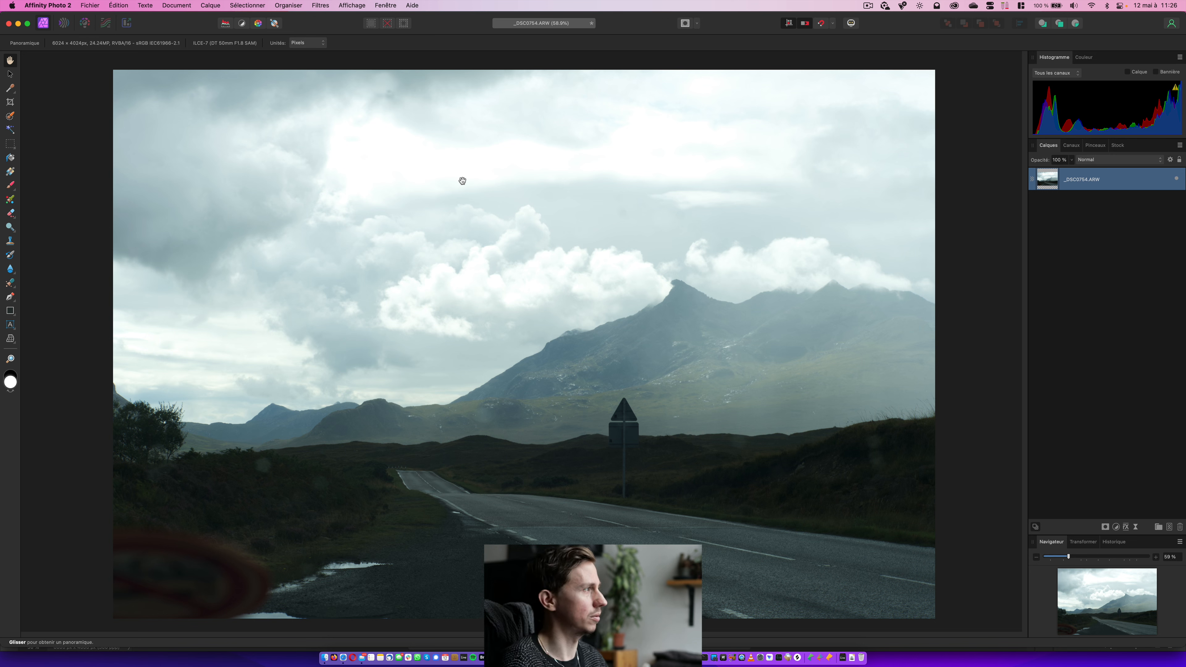
click(320, 5)
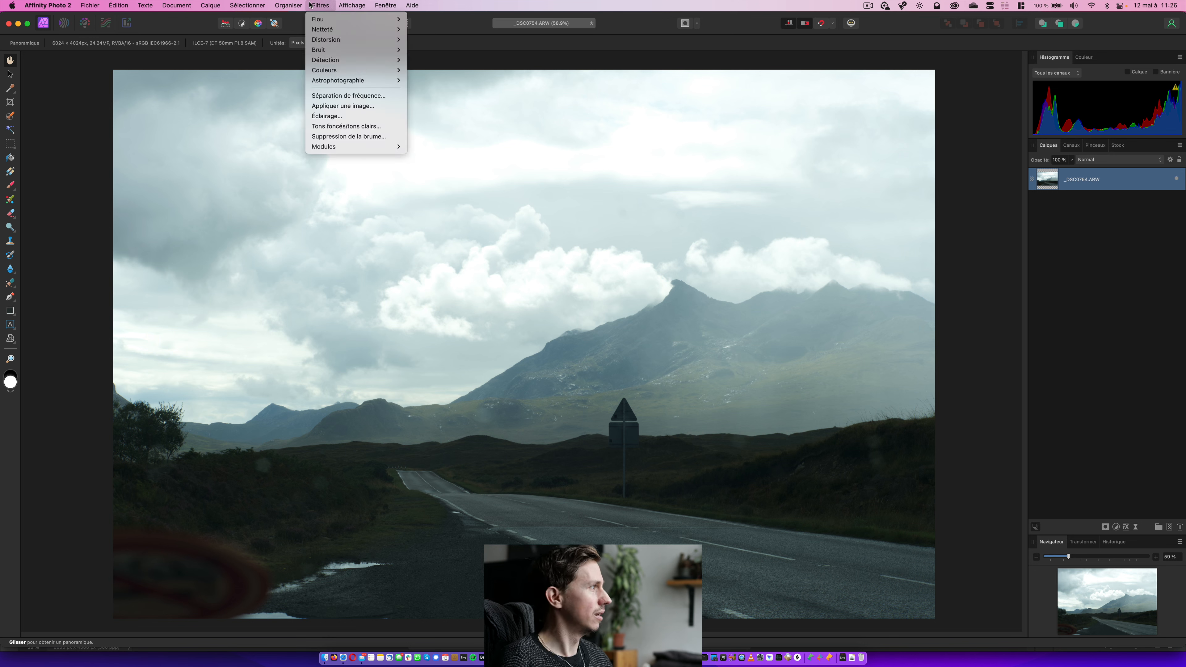